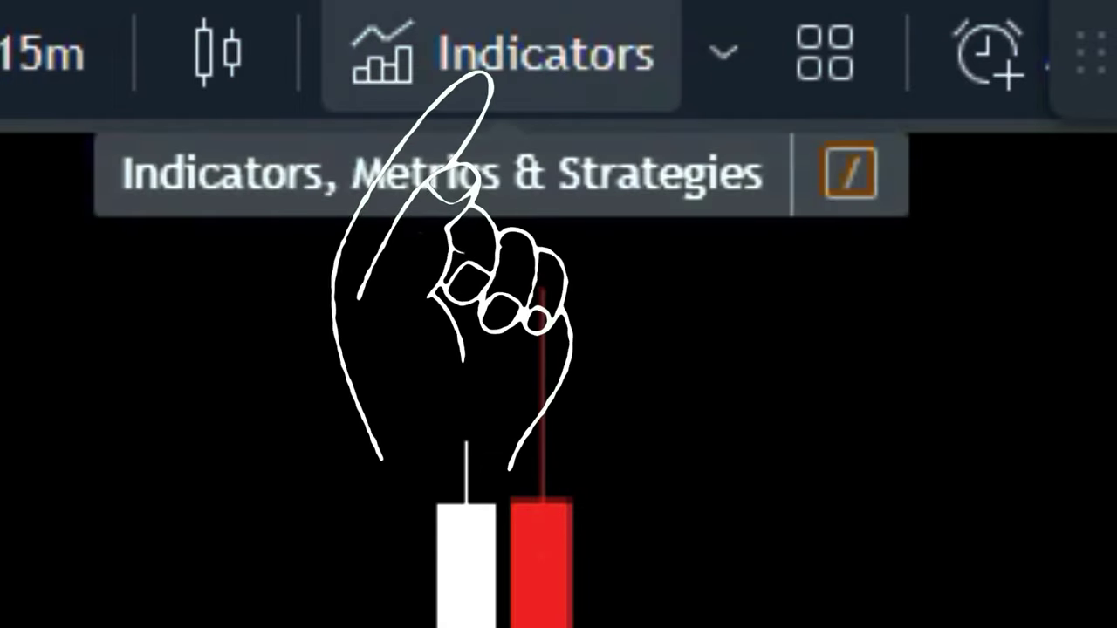
Search the indicators for "DIY CUSTOM STRATEGY BUILDER" and add DIY Custom Strategy Builder [ZP] - v1 to the chart.
click(501, 56)
text(DIY CUSTOM STRATEGY BUILDER)
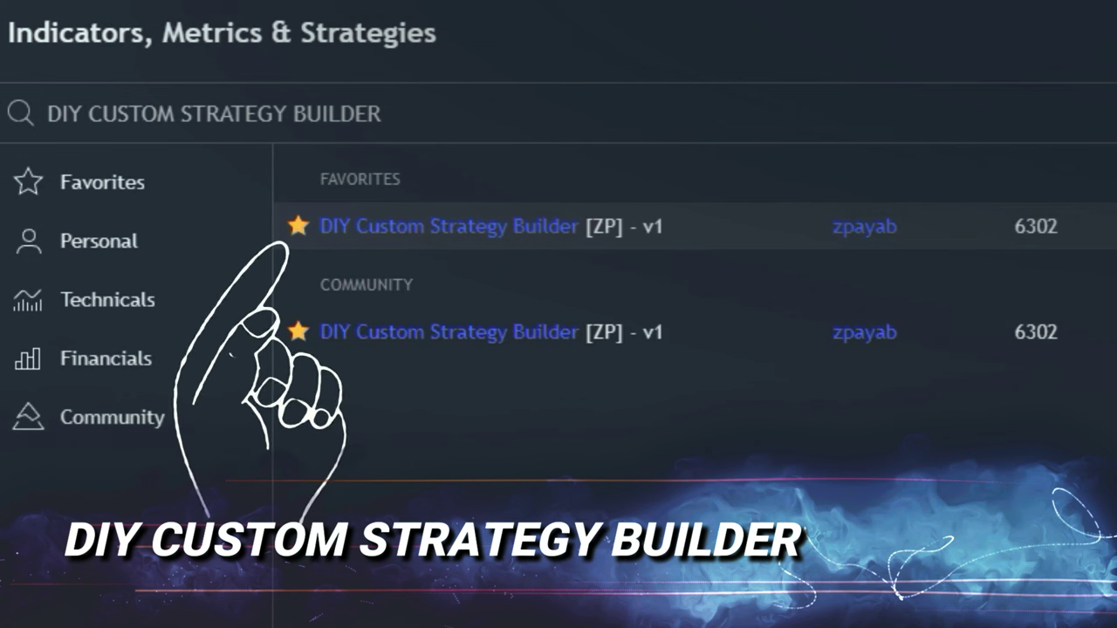
click(410, 229)
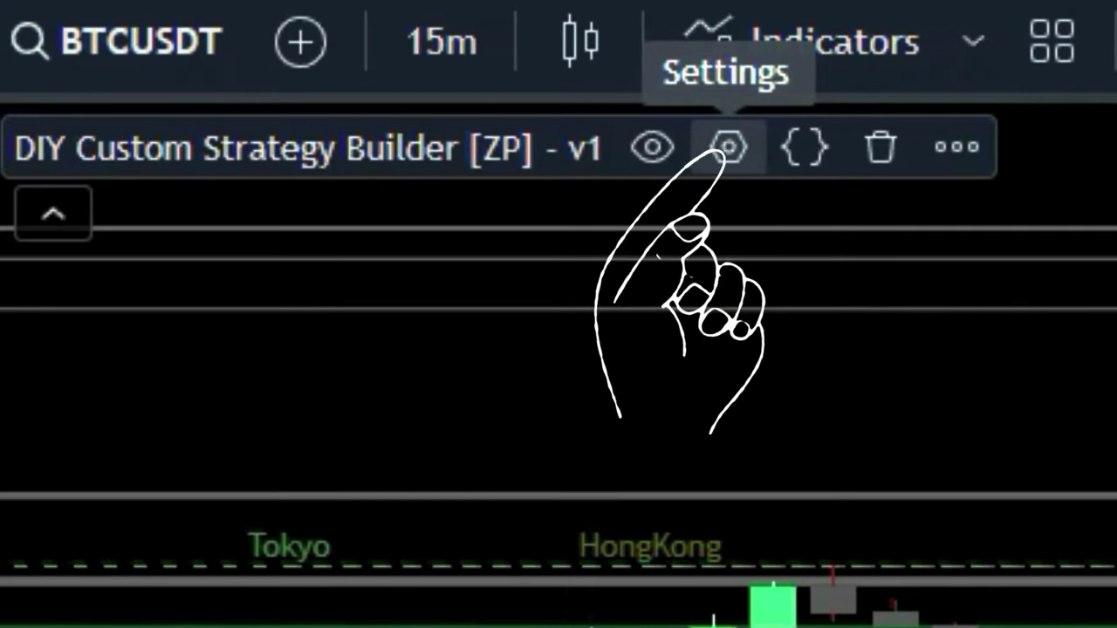
Open the input settings of DIY Custom Strategy Builder and turn off Show Dashboard.
click(729, 147)
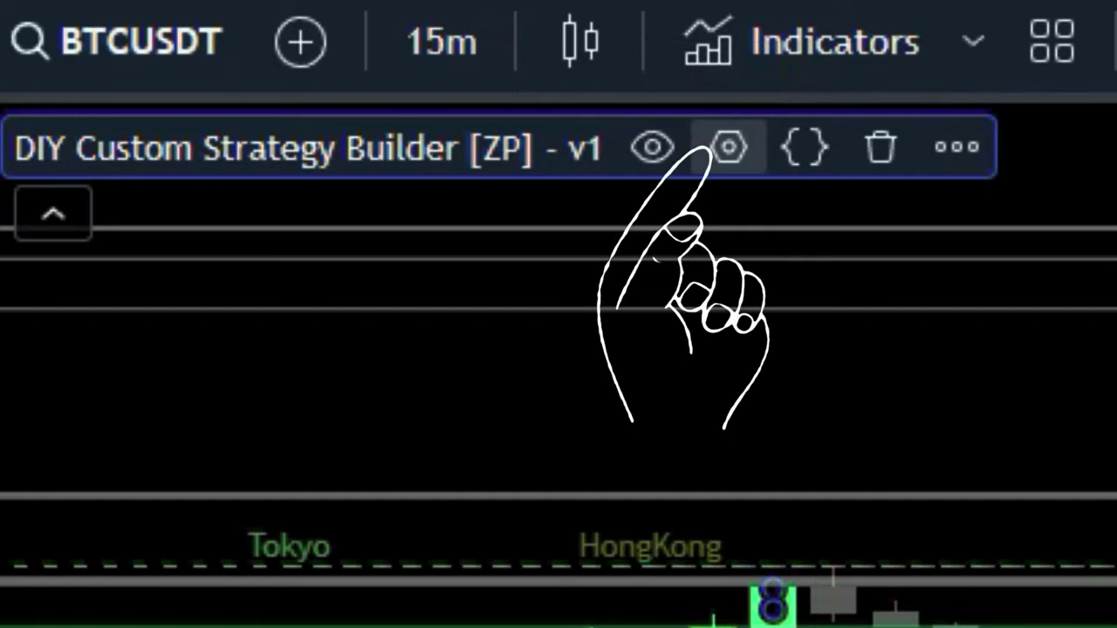
click(729, 147)
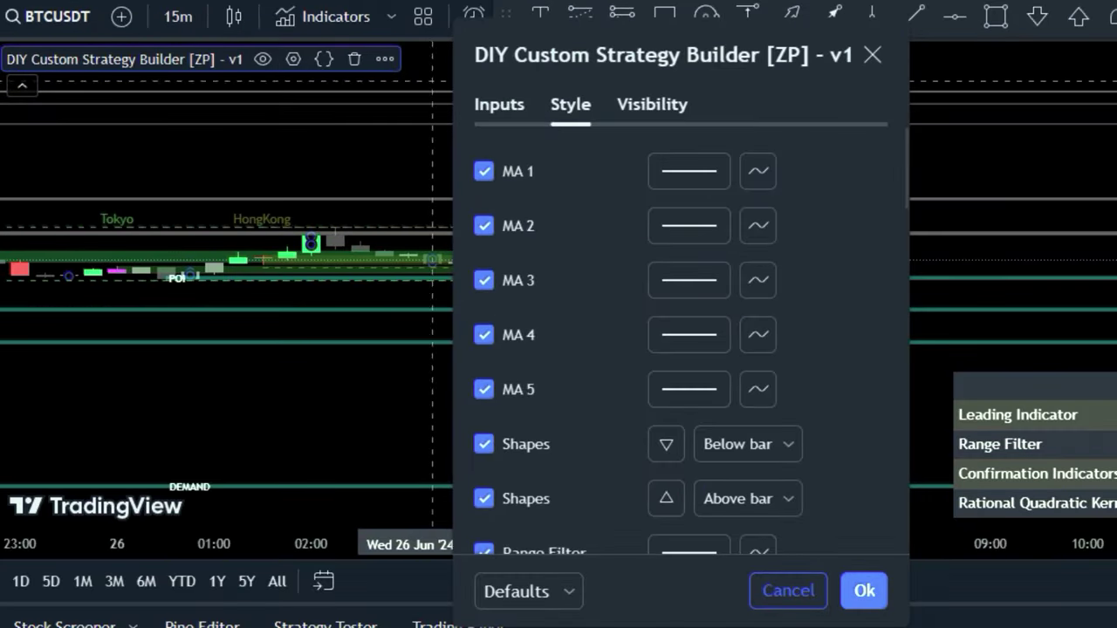
click(499, 103)
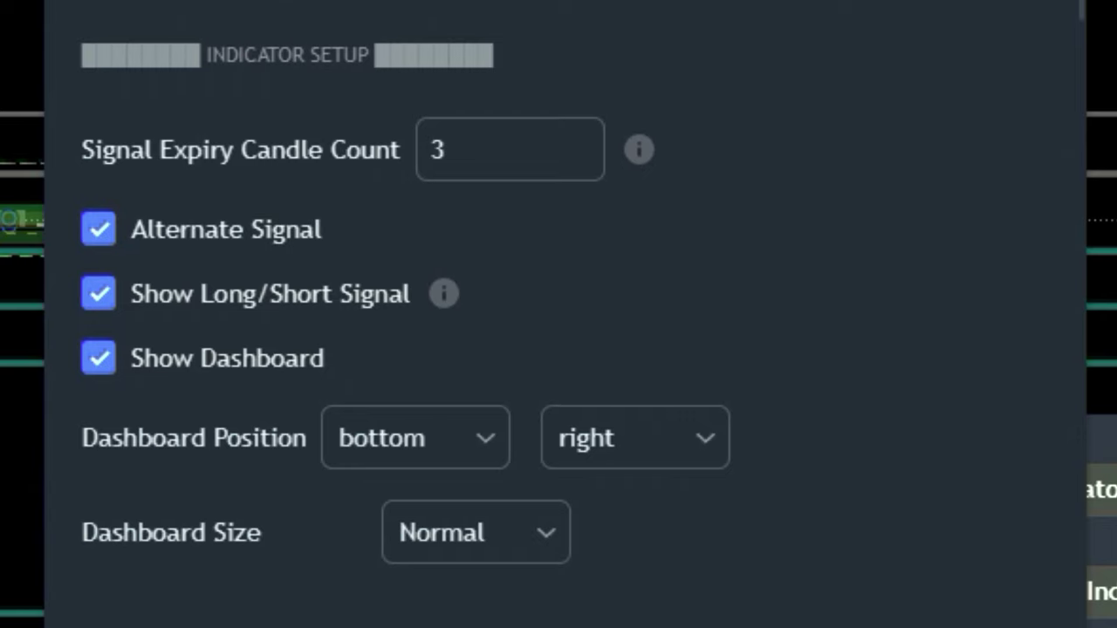
scroll(559, 349, down, 2)
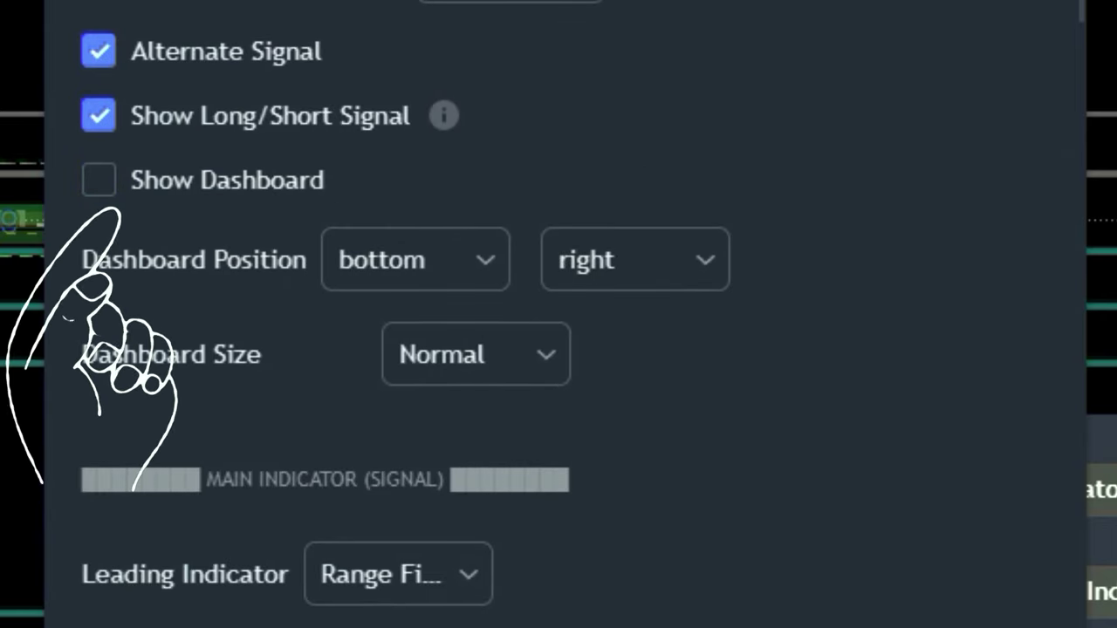
Keep Range Filter as the leading indicator in the main signal section.
scroll(558, 349, down, 4)
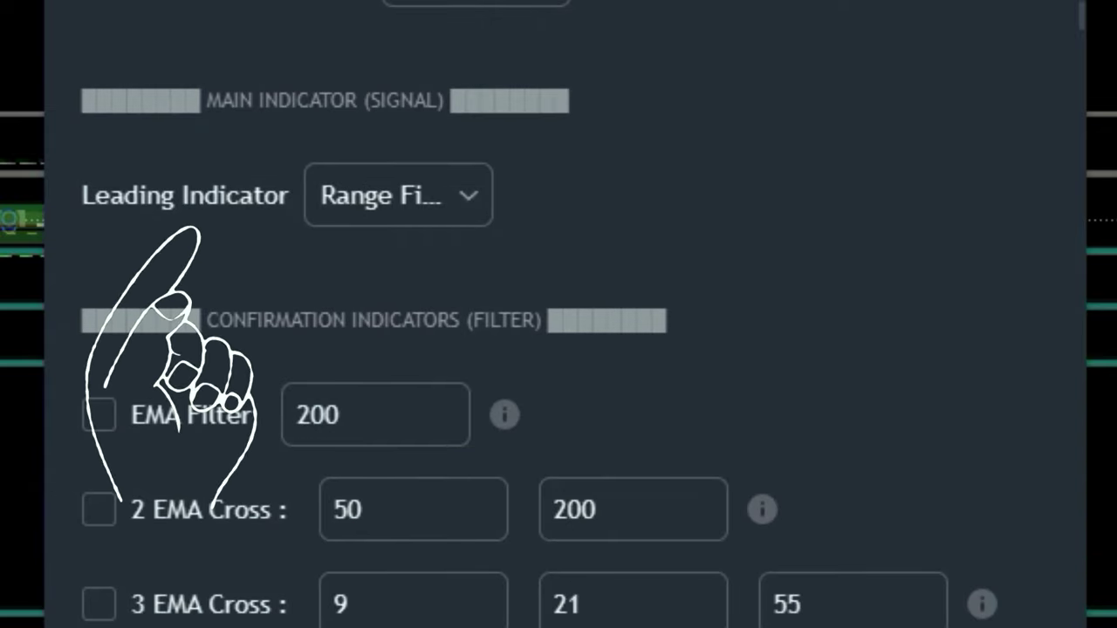
click(398, 195)
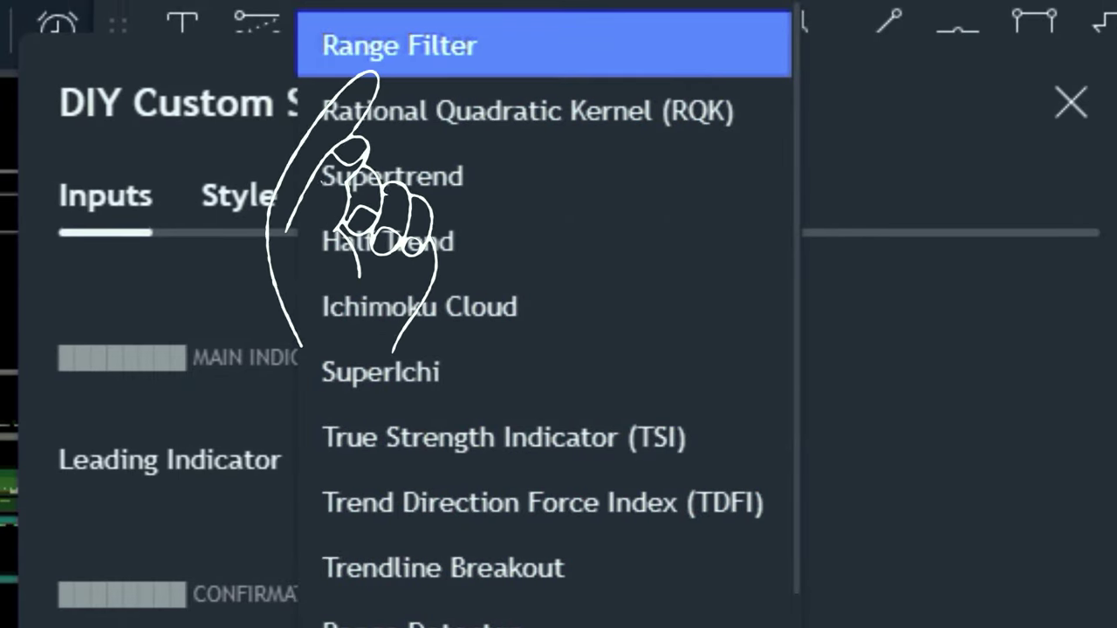
key(Escape)
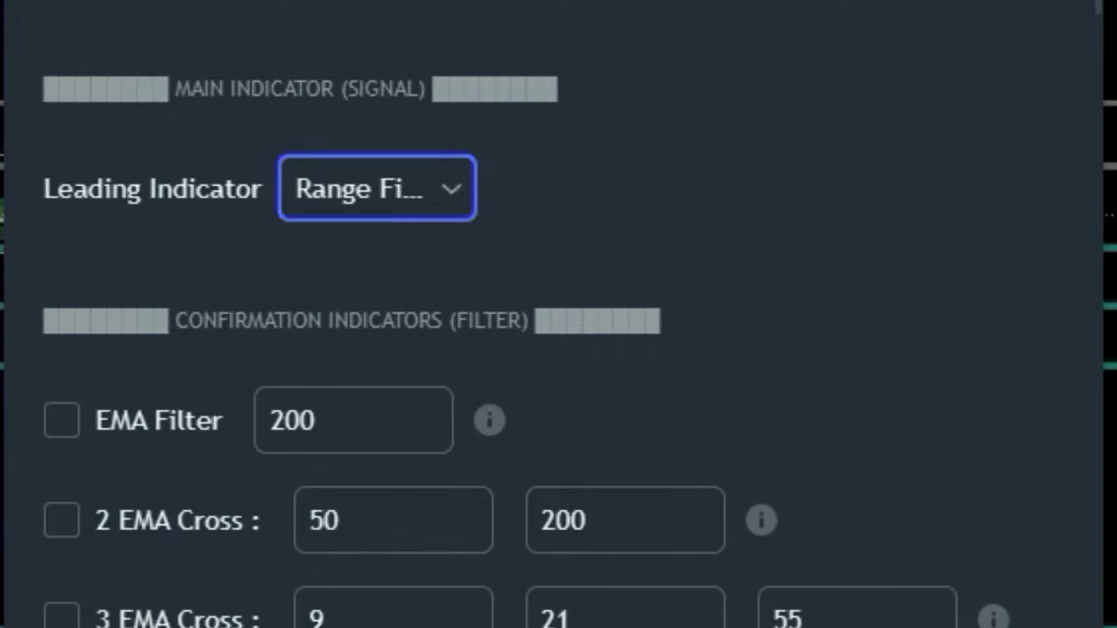
Enable the EMA Filter confirmation with a length of 300 and disable Rational Quadratic Kernel (RQK).
click(61, 220)
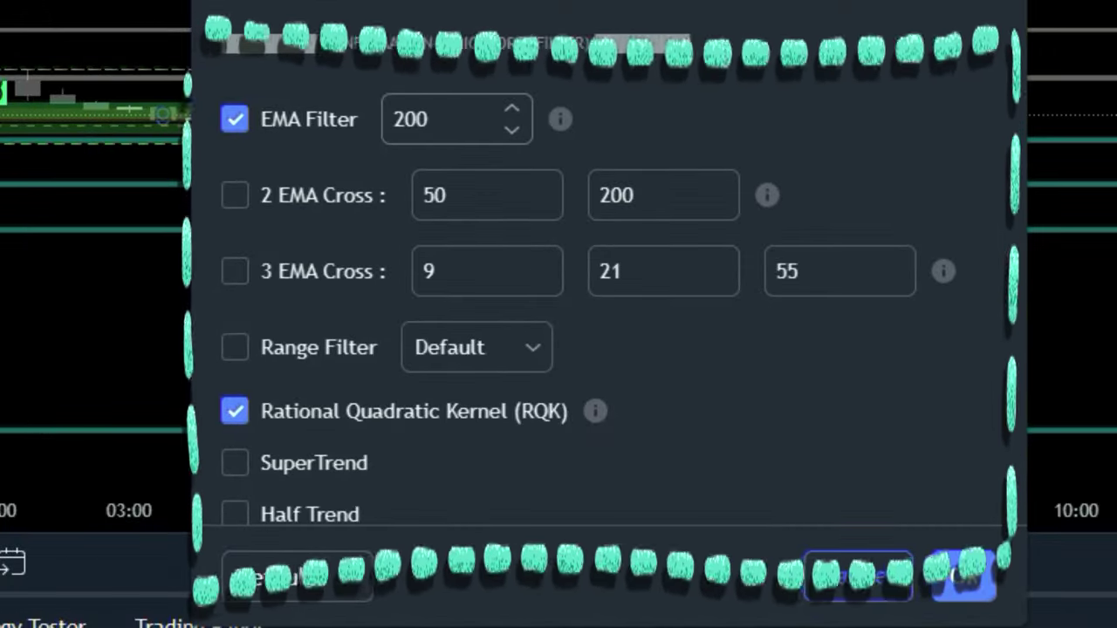
click(235, 411)
scroll(609, 306, down, 3)
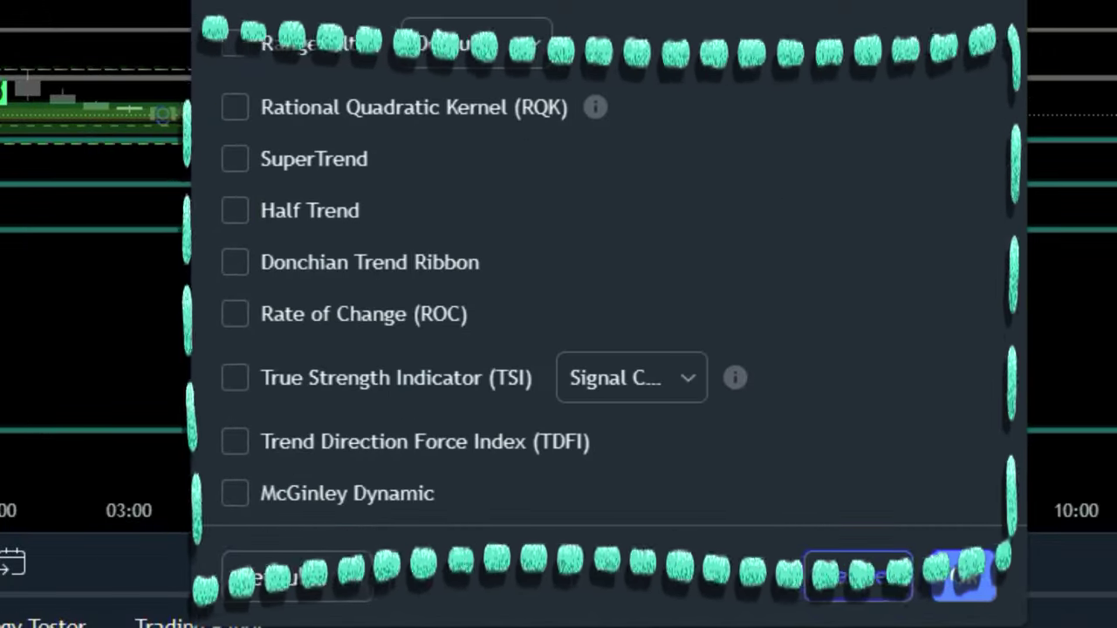
scroll(609, 305, up, 3)
double_click(411, 120)
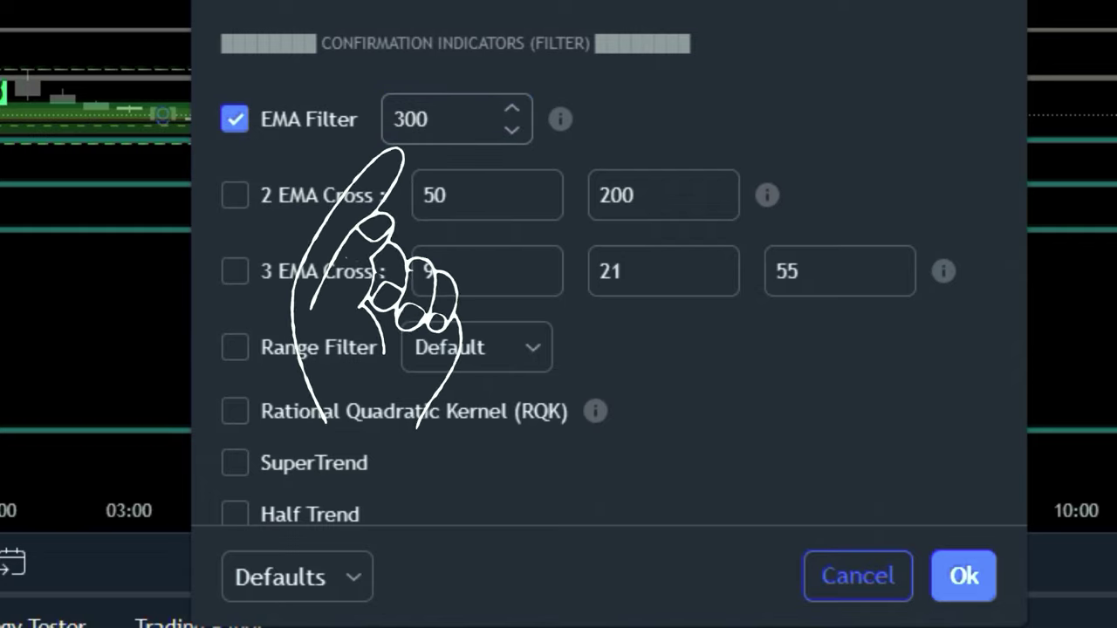
On the overlay switch board, turn off Supply/Demand Zone, Market Sessions and PVSRA, and turn on EMA and Range Filter.
scroll(602, 288, down, 15)
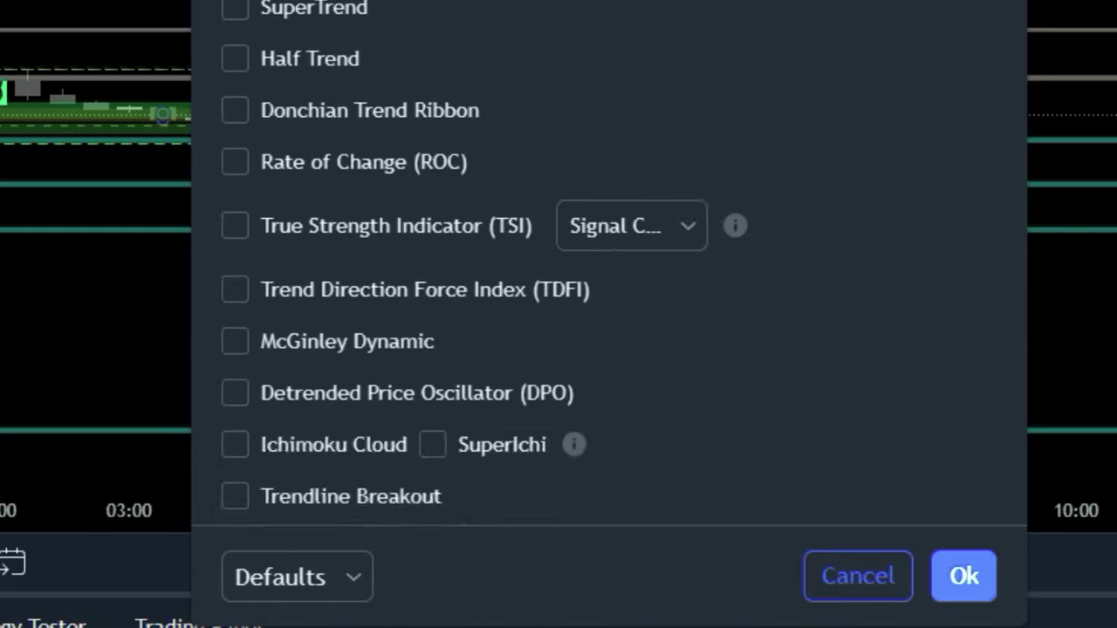
scroll(602, 288, down, 10)
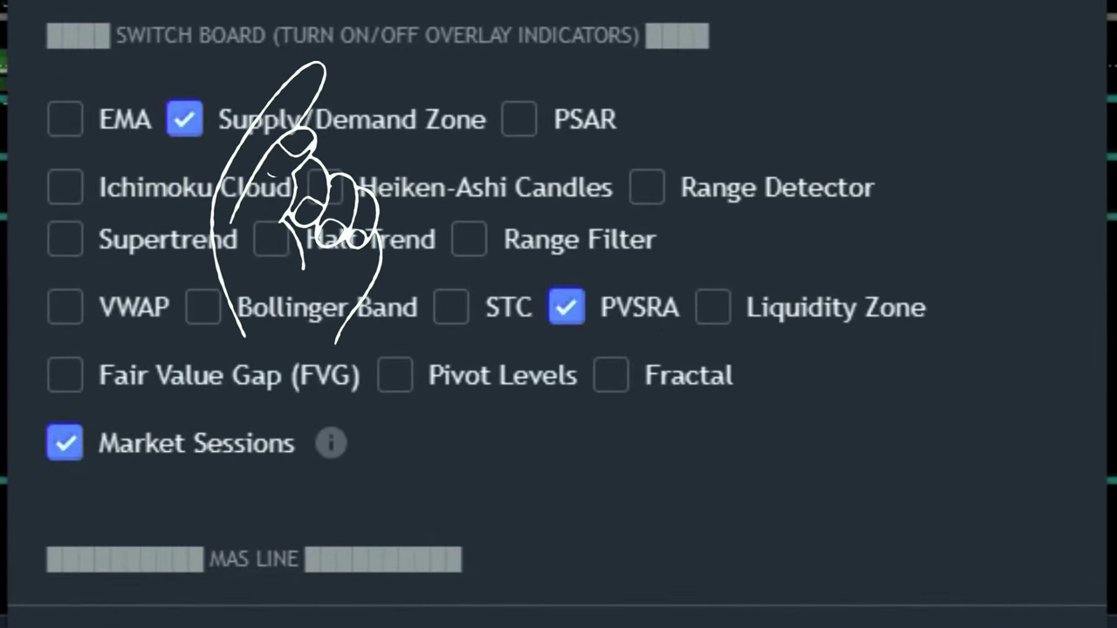
click(184, 119)
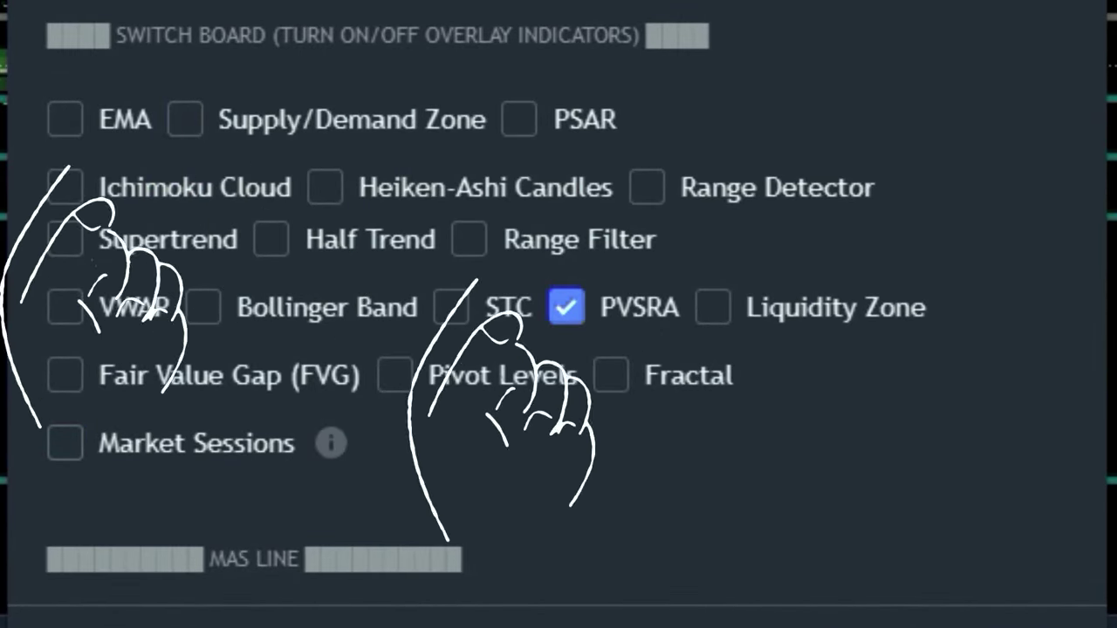
click(64, 119)
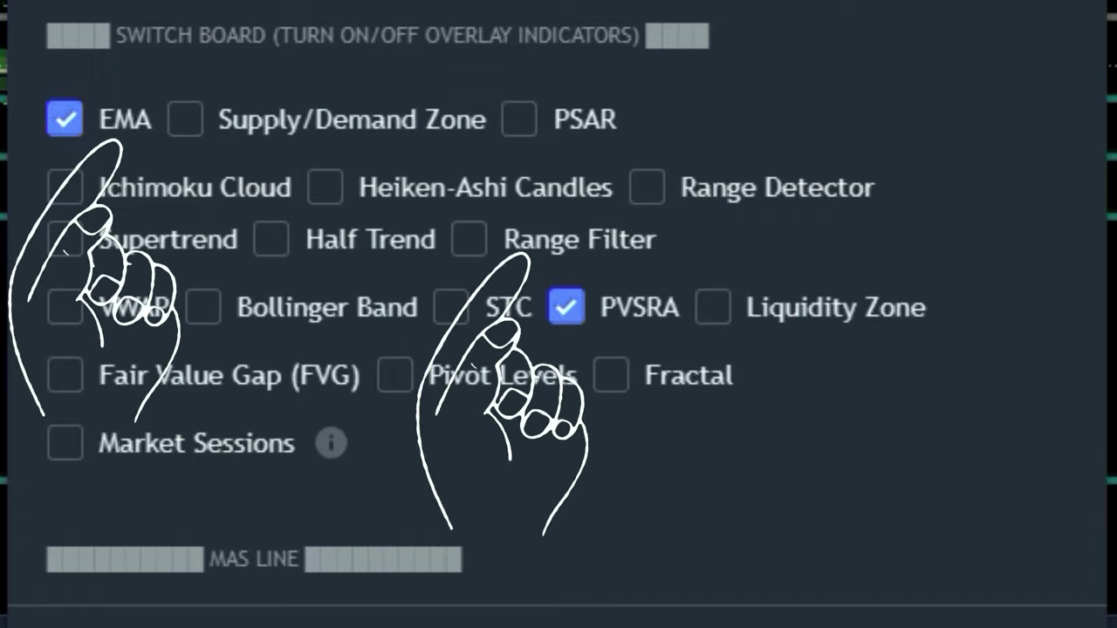
click(567, 307)
click(469, 240)
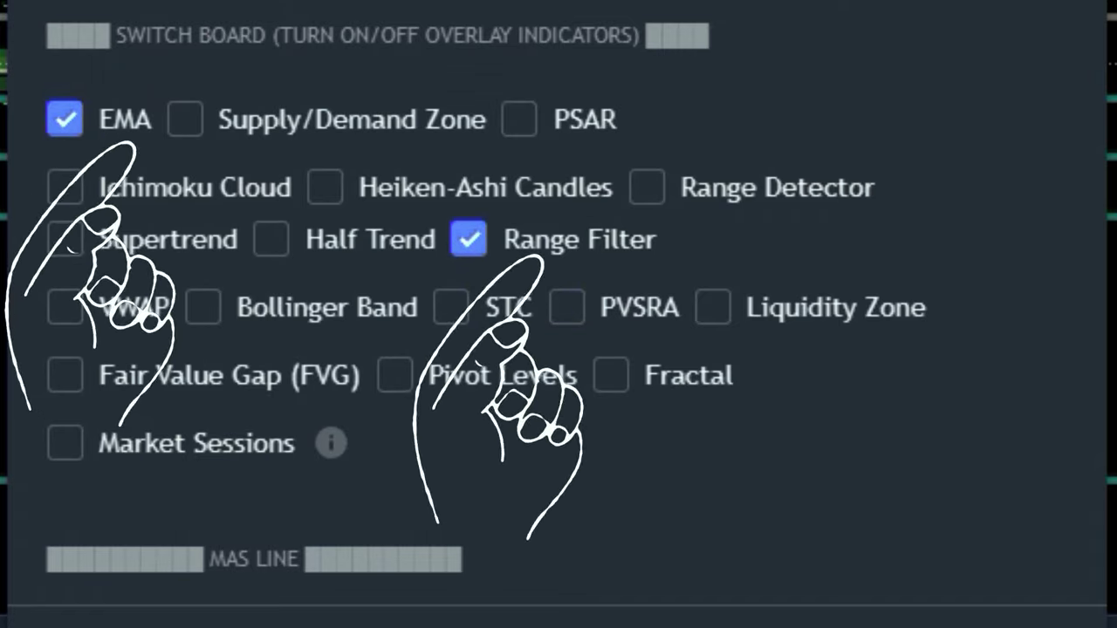
Turn off MA 1 and MA 2, and set the length of MA 4 to 100 and MA 5 to 300.
scroll(559, 314, down, 3)
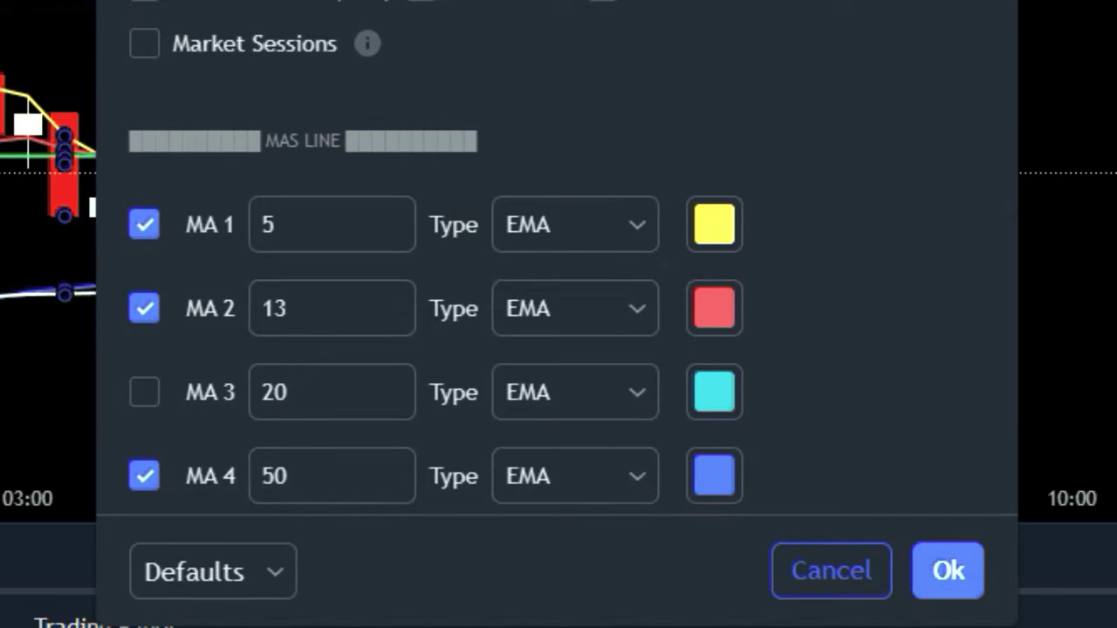
click(144, 308)
scroll(557, 288, down, 2)
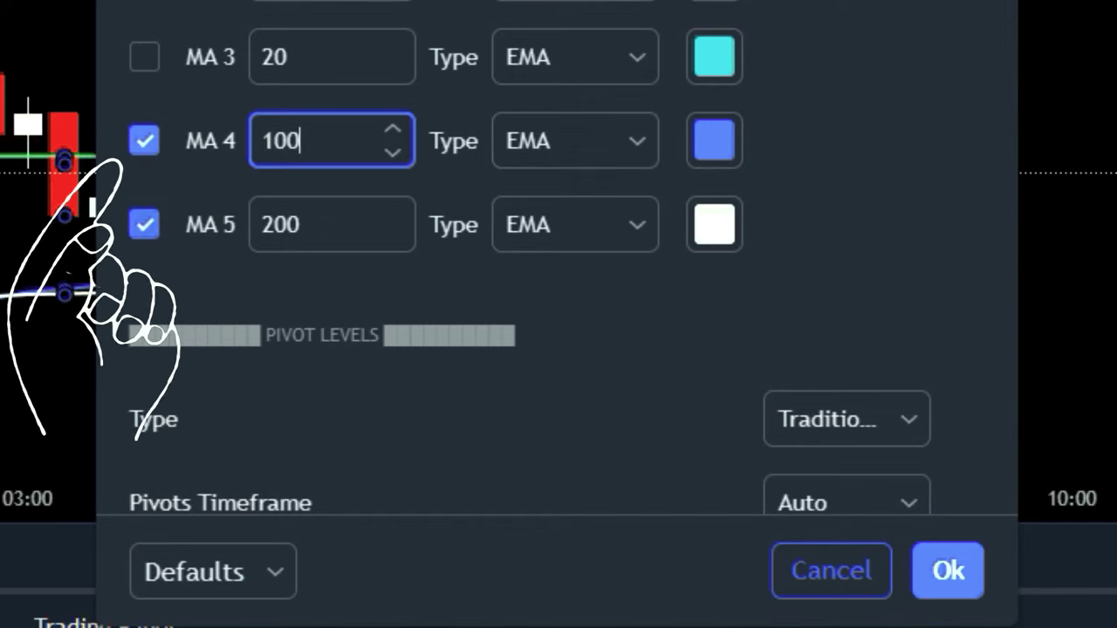
click(300, 224)
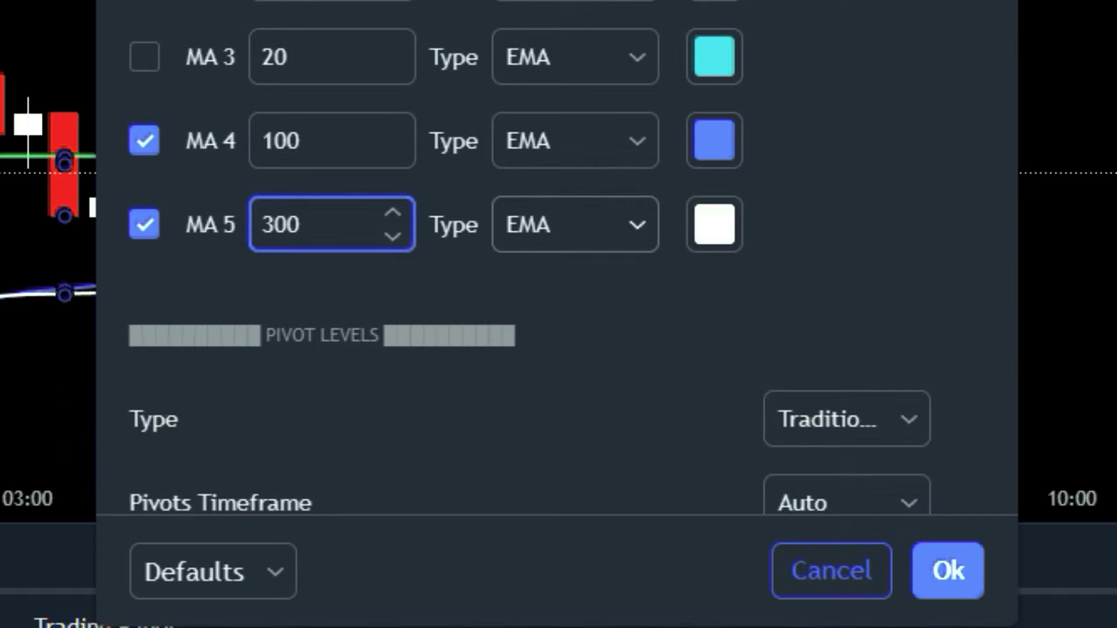
Set the Range Filter period to 45 and multiplier to 2, and enable Show RF line.
click(179, 260)
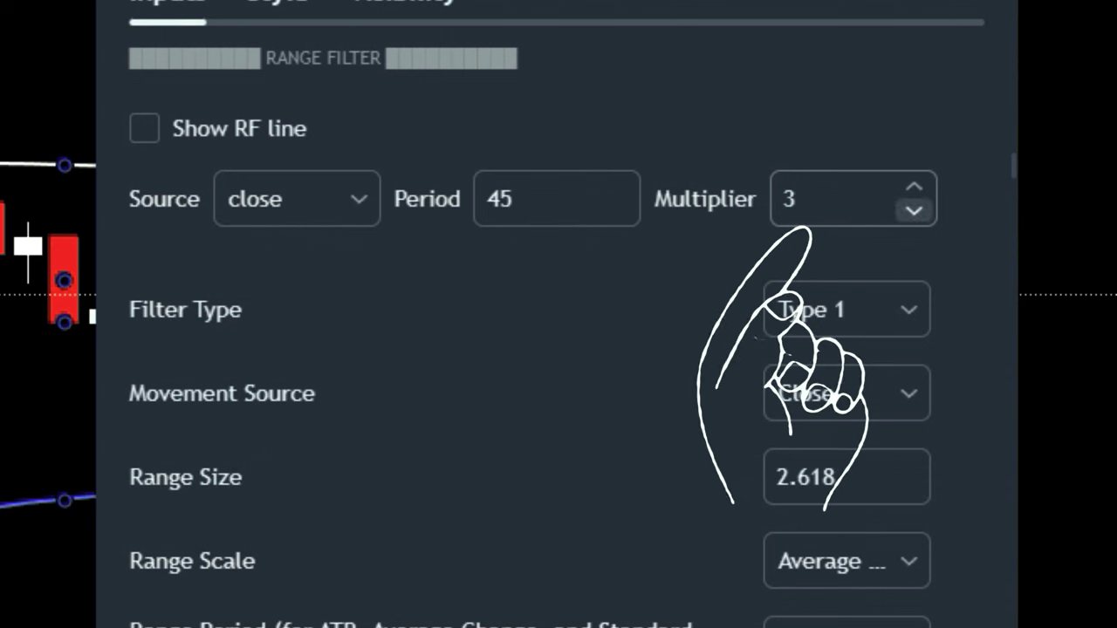
click(914, 210)
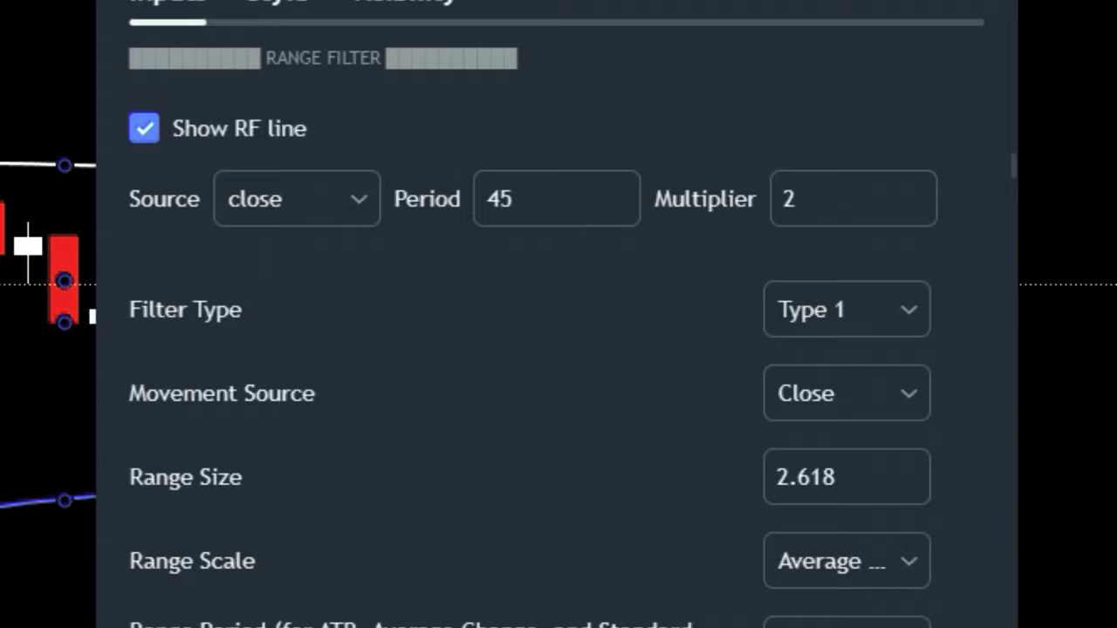
scroll(559, 349, down, 5)
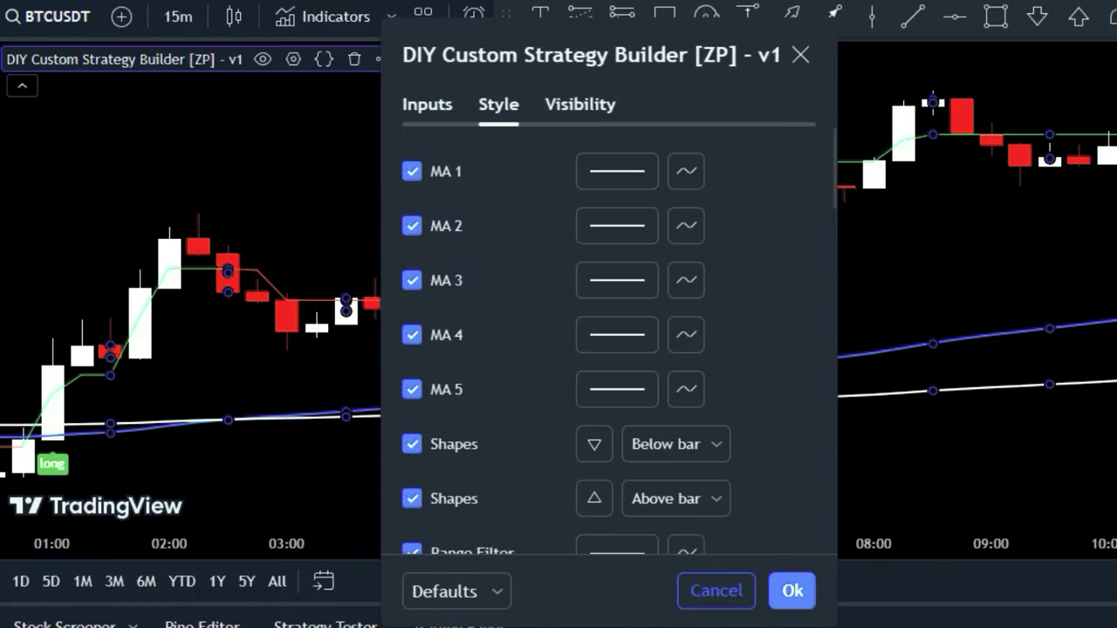
Give the Range Filter plot the thickest line in the indicator's style settings.
scroll(611, 349, down, 5)
click(542, 46)
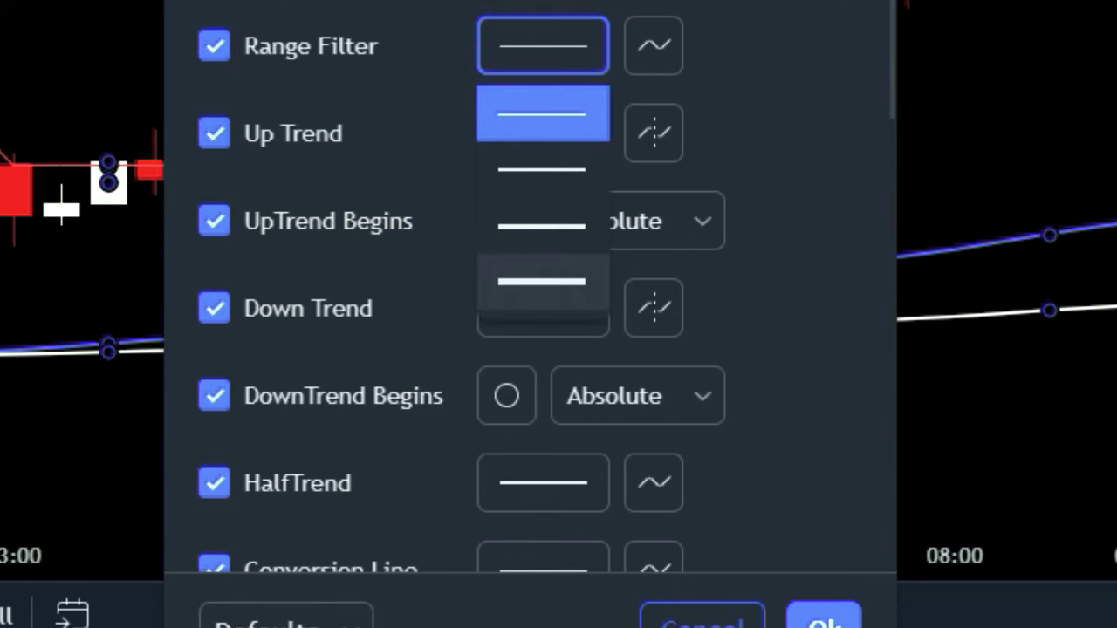
click(542, 281)
Adjust the line thickness of the MA 4 and MA 5 plots in the style settings.
scroll(611, 305, up, 4)
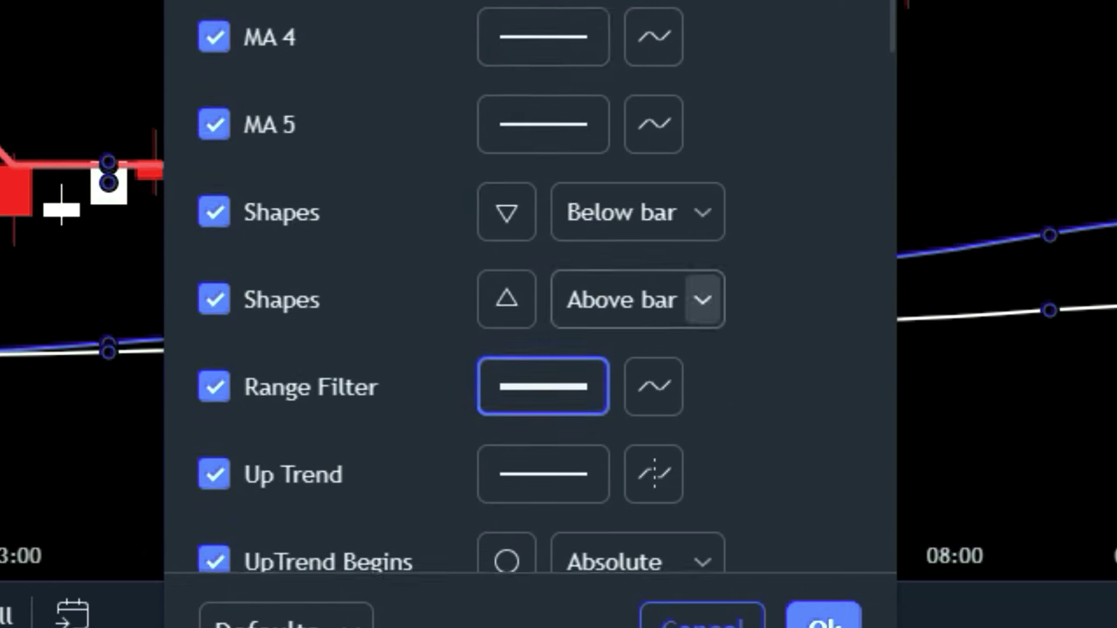
click(543, 46)
click(542, 170)
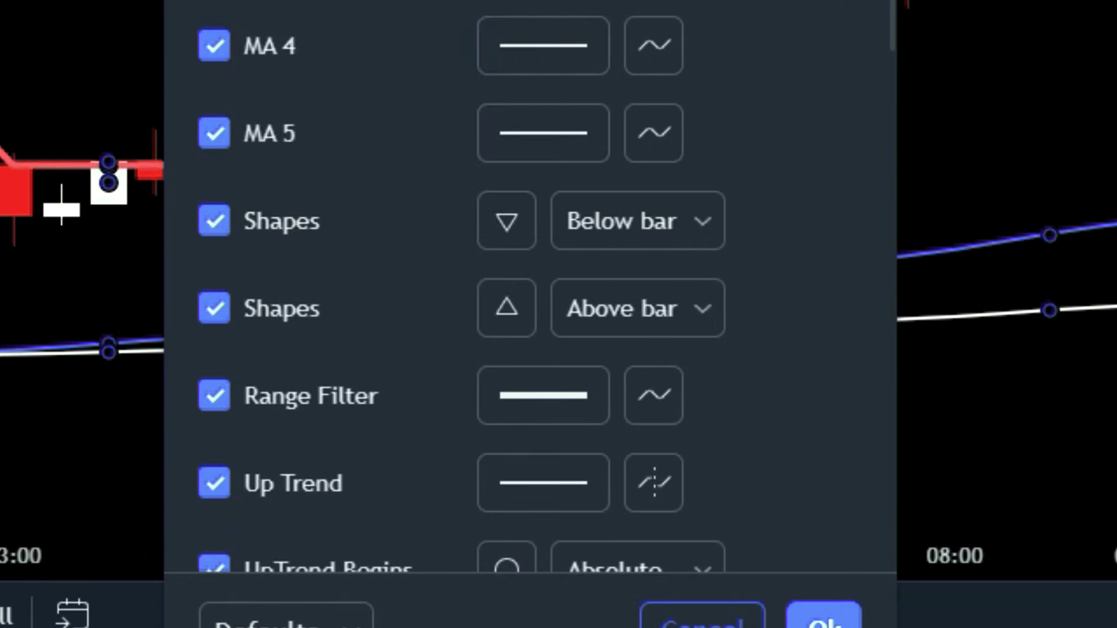
click(542, 133)
click(542, 257)
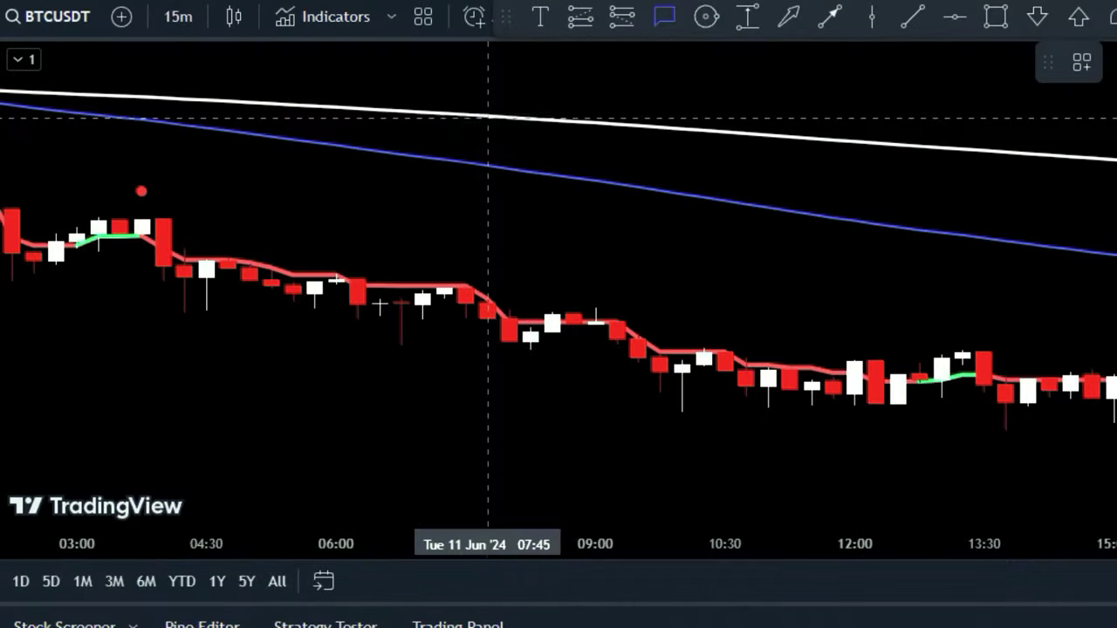
On the downtrend, label the white line EMA-300 and the blue line EMA-100 with callouts, and place another callout at the candles.
drag(488, 116, 595, 76)
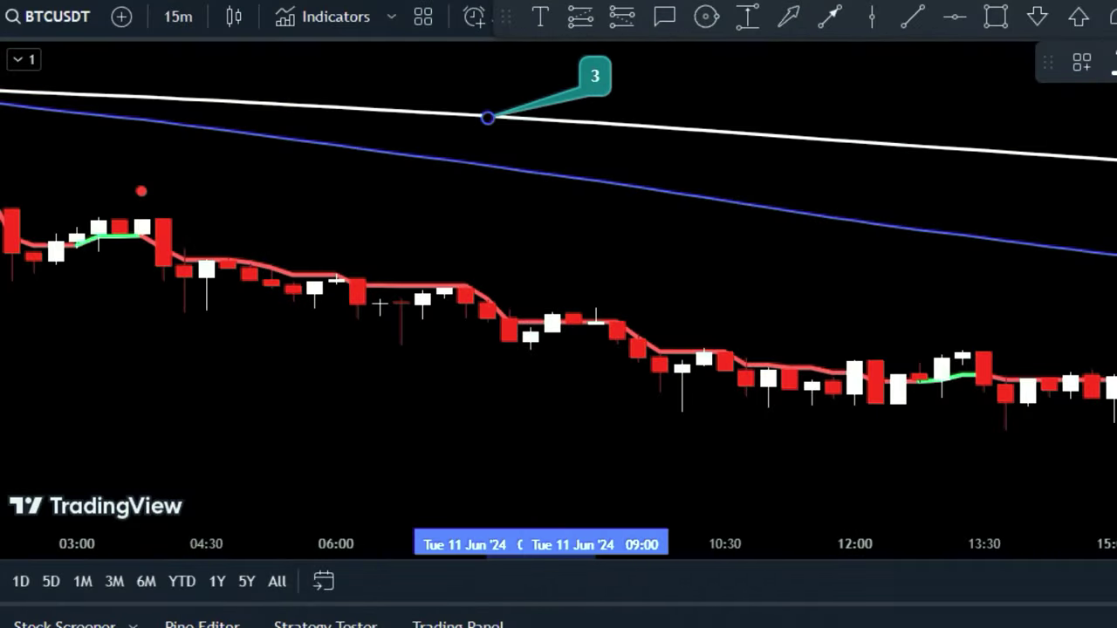
text(EMA-300)
drag(466, 159, 379, 196)
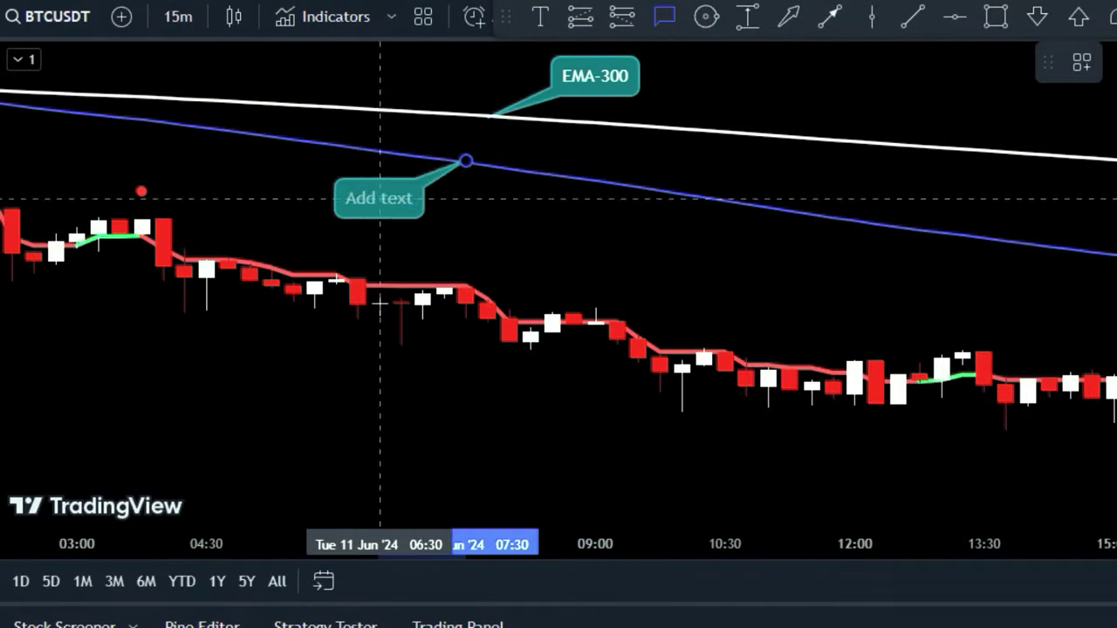
text(EMA-100)
drag(314, 295, 250, 355)
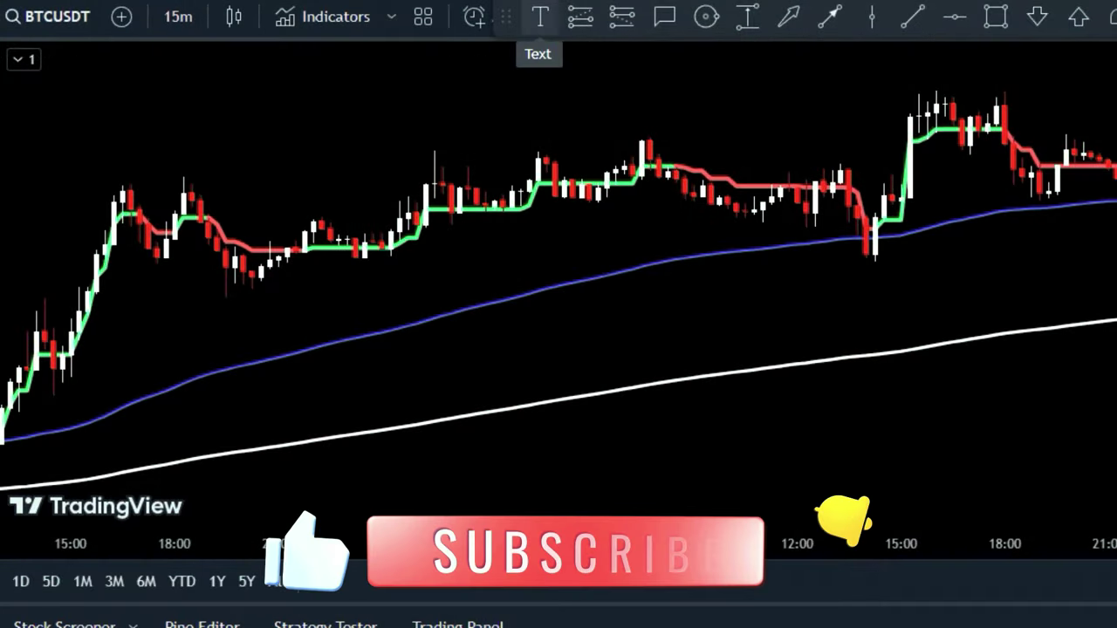
On the uptrend, add callouts labelling the white line EMA-300, the blue line EMA-100 and the candles PRICE.
click(665, 16)
click(521, 406)
text(EMA-300)
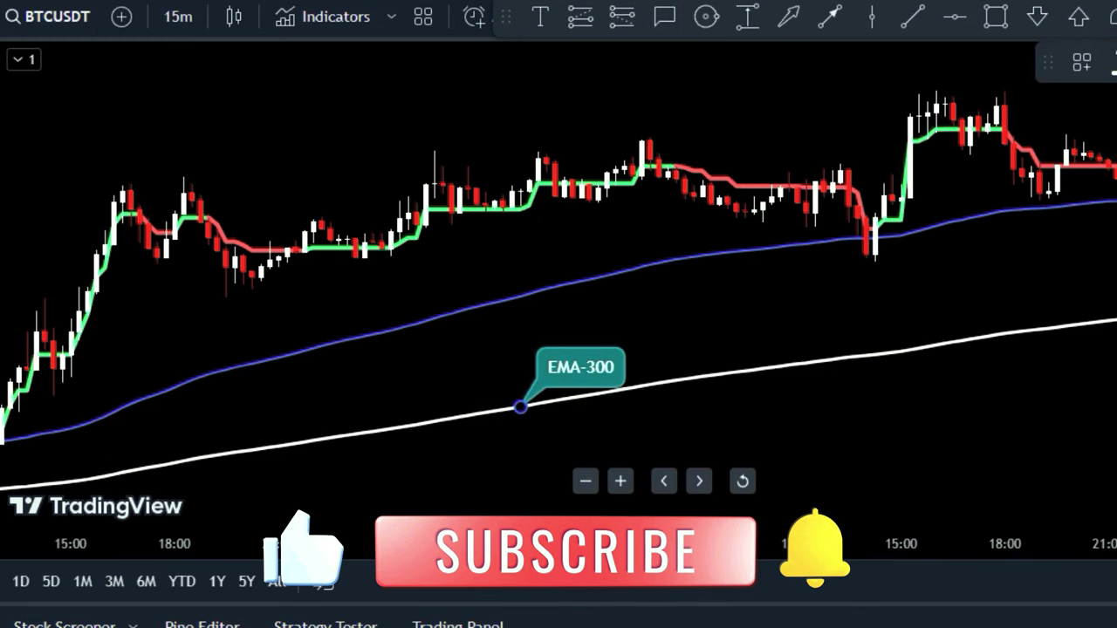
click(665, 17)
click(330, 346)
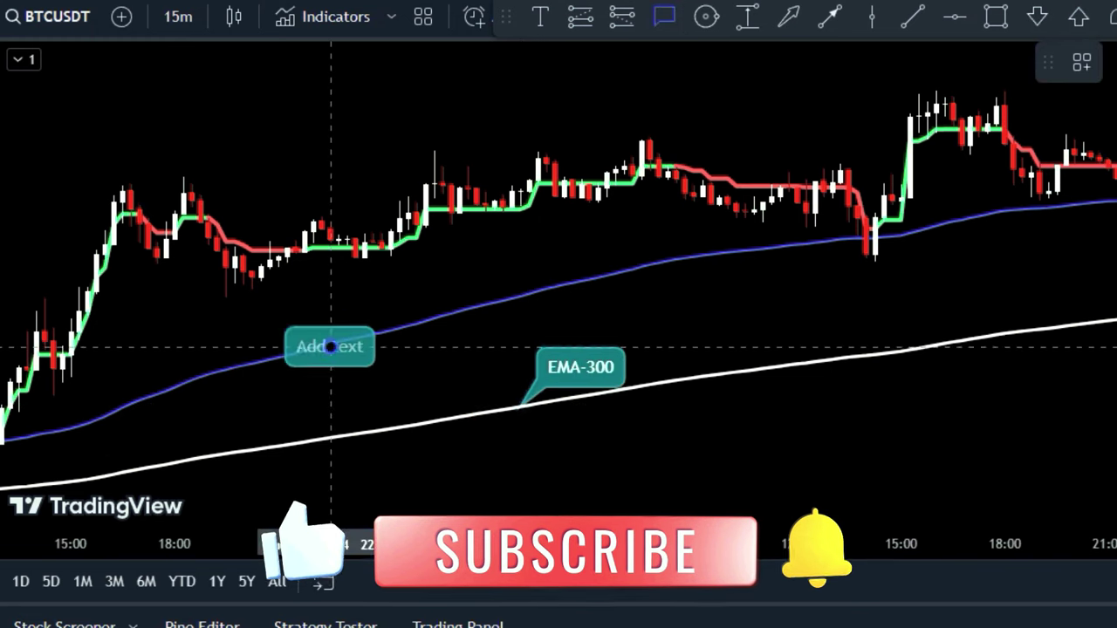
text(EMA-100)
click(665, 16)
click(321, 222)
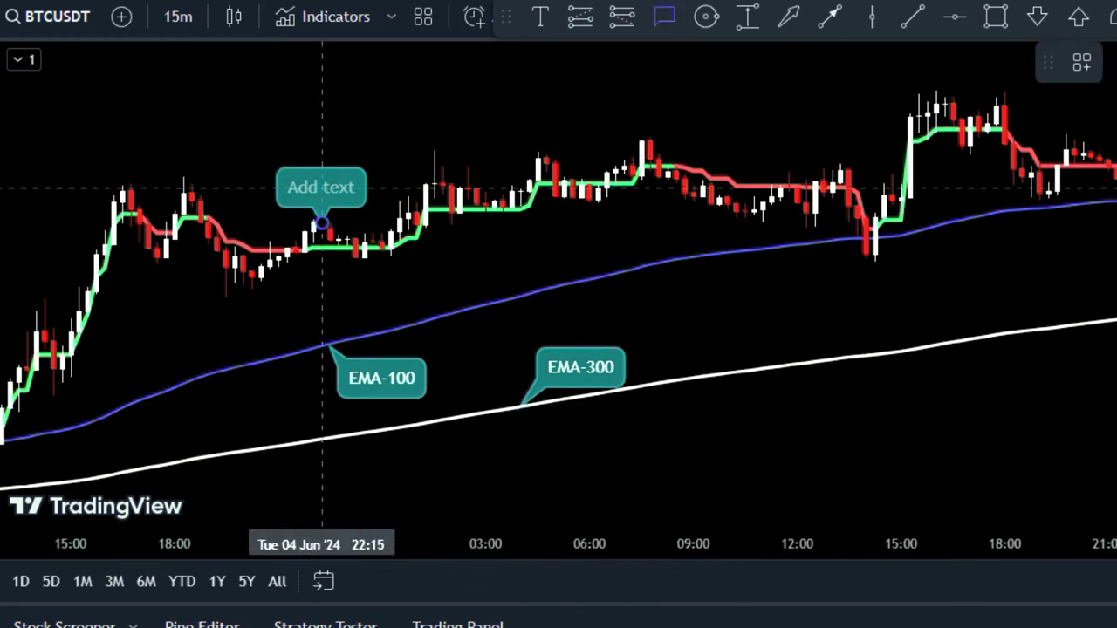
Draw a rising arrow below the EMA-100 line, starting at about 04:30 on 5 June.
click(830, 17)
click(537, 329)
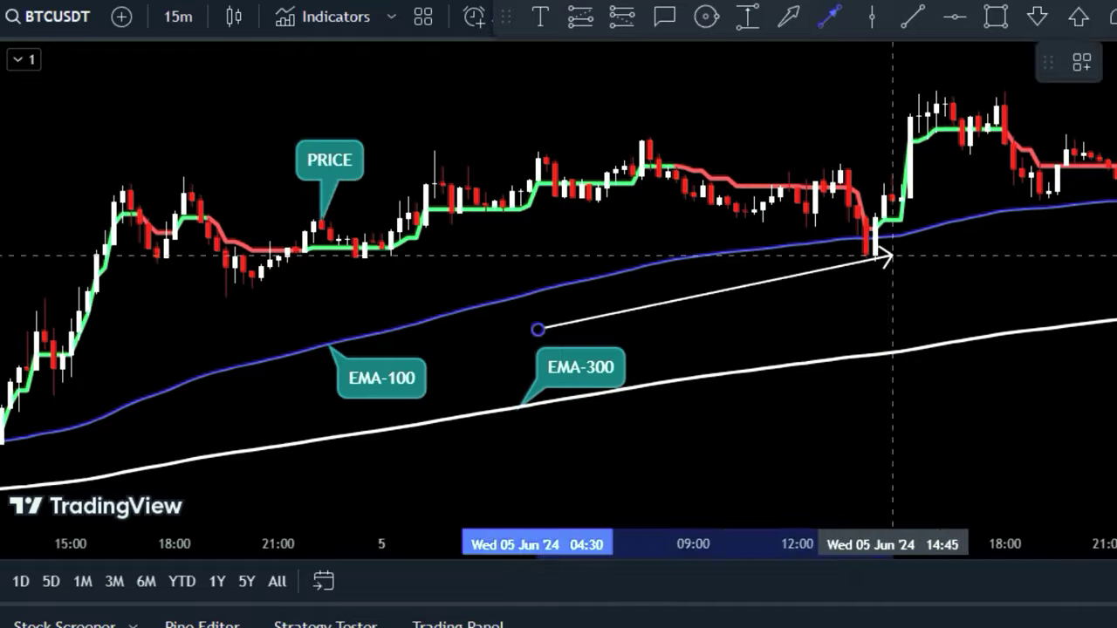
click(953, 255)
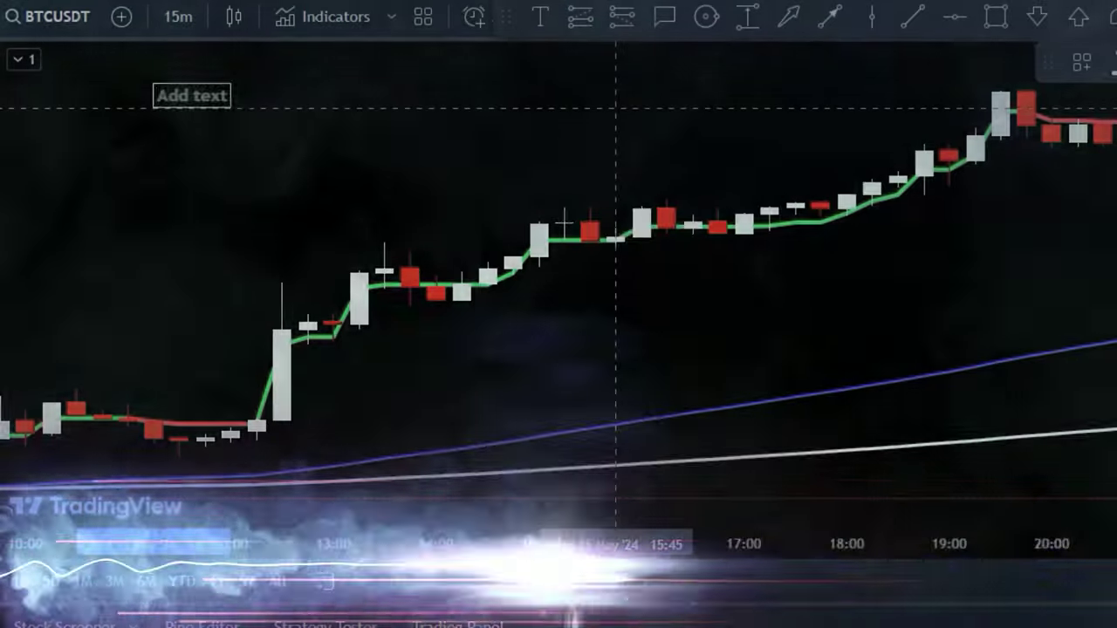
Write a boxed chart note reading "TO ENTER BUY TRADES:" with "1- UPTREND" on the line below.
text(S:)
key(Return)
text(1- UPTREND)
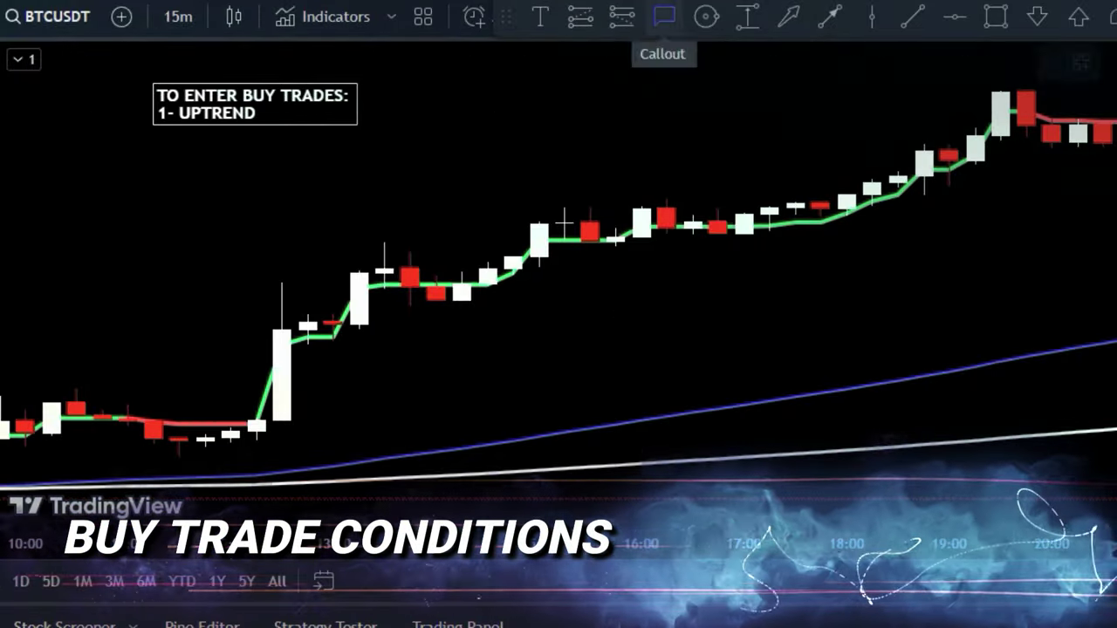
click(664, 16)
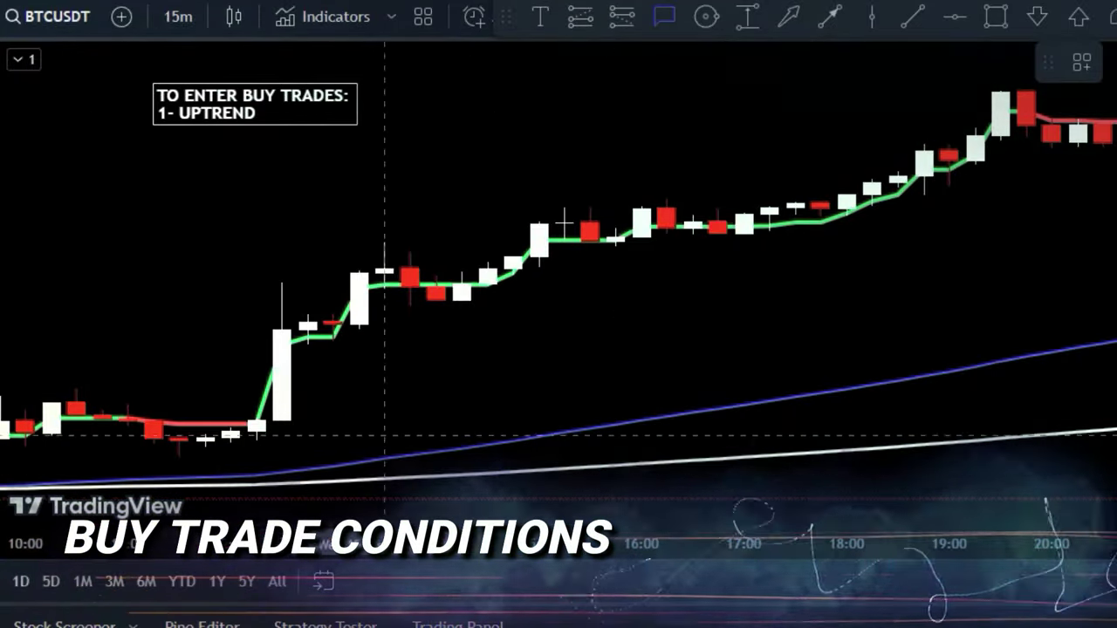
drag(357, 273, 333, 217)
text(P)
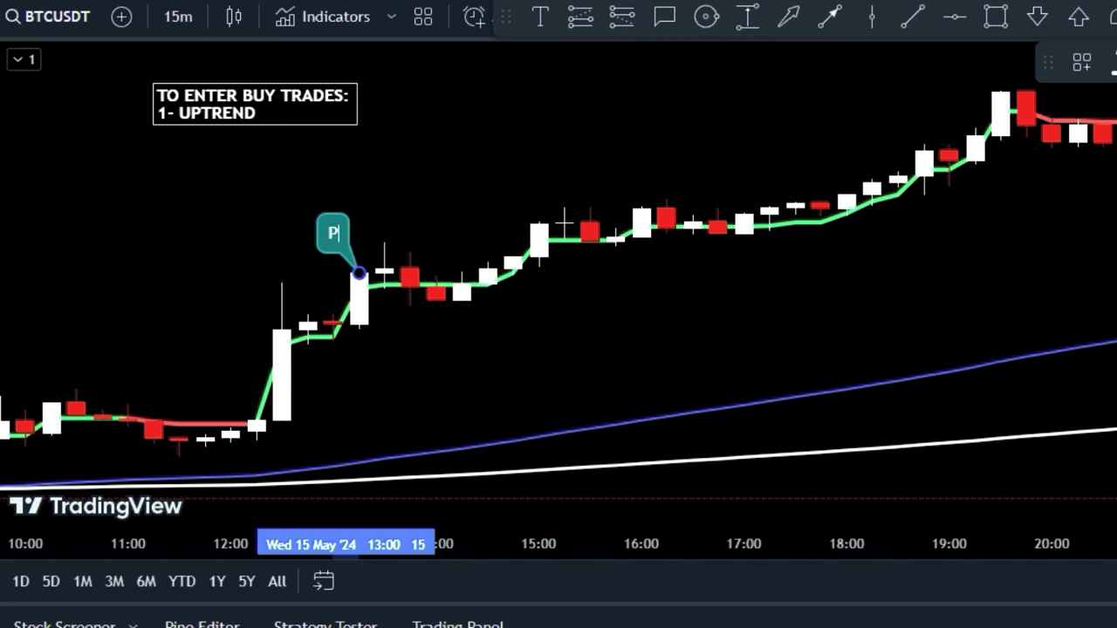
key(BackSpace)
key(BackSpace)
key(BackSpace)
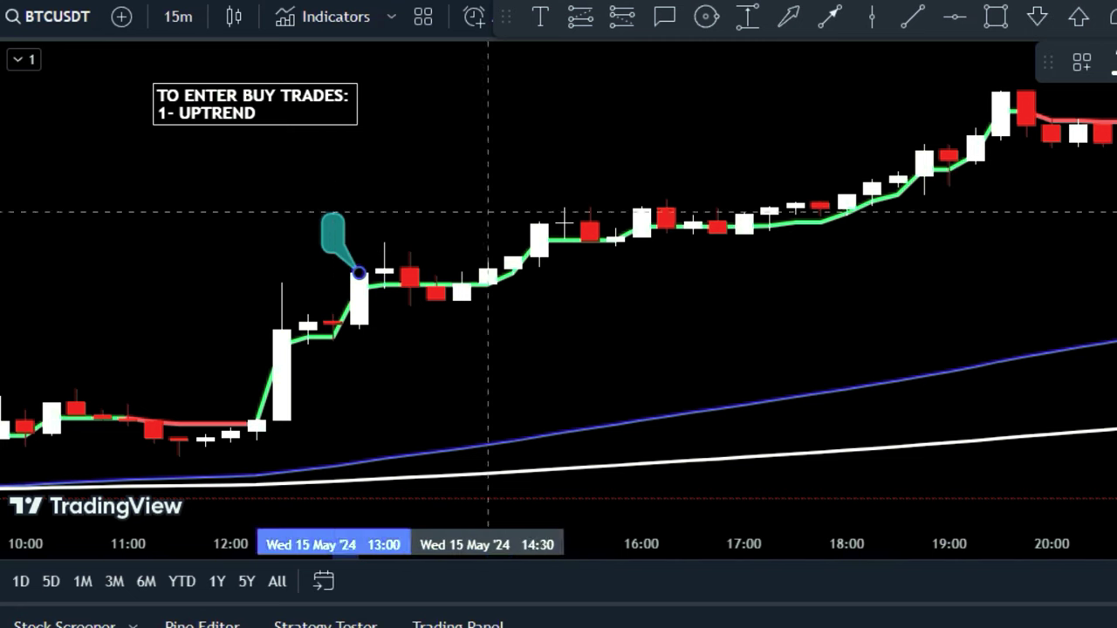
Add callouts reading "EMA-300" on the white line and "EMA-100 > EMA-300" on the blue line.
click(664, 16)
click(514, 472)
click(462, 512)
text(EMA-300)
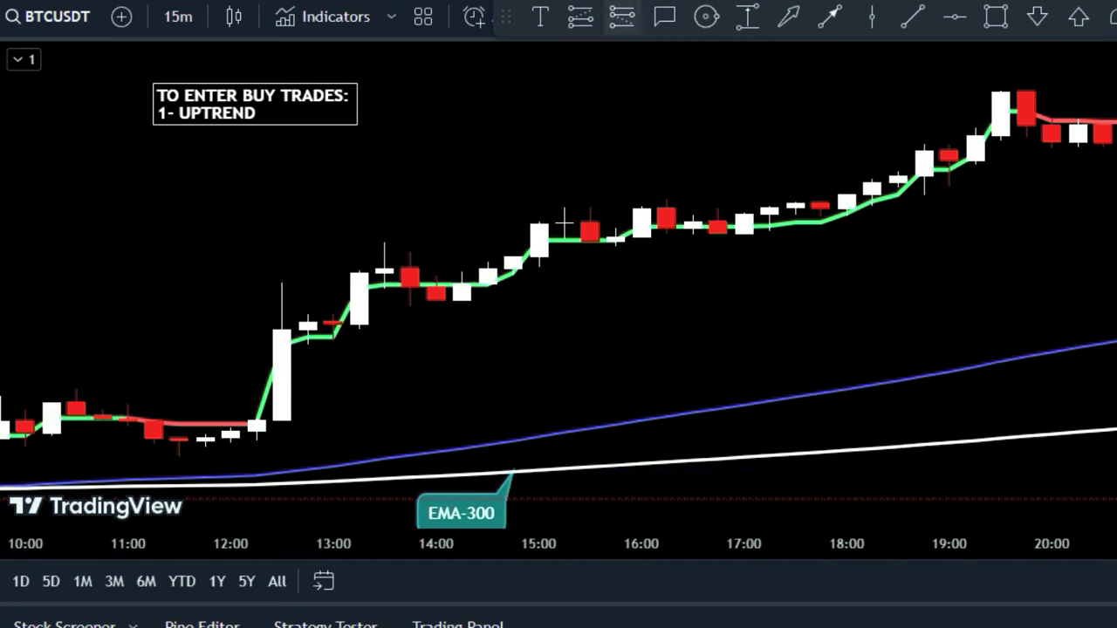
drag(488, 444, 513, 386)
text(EMA)
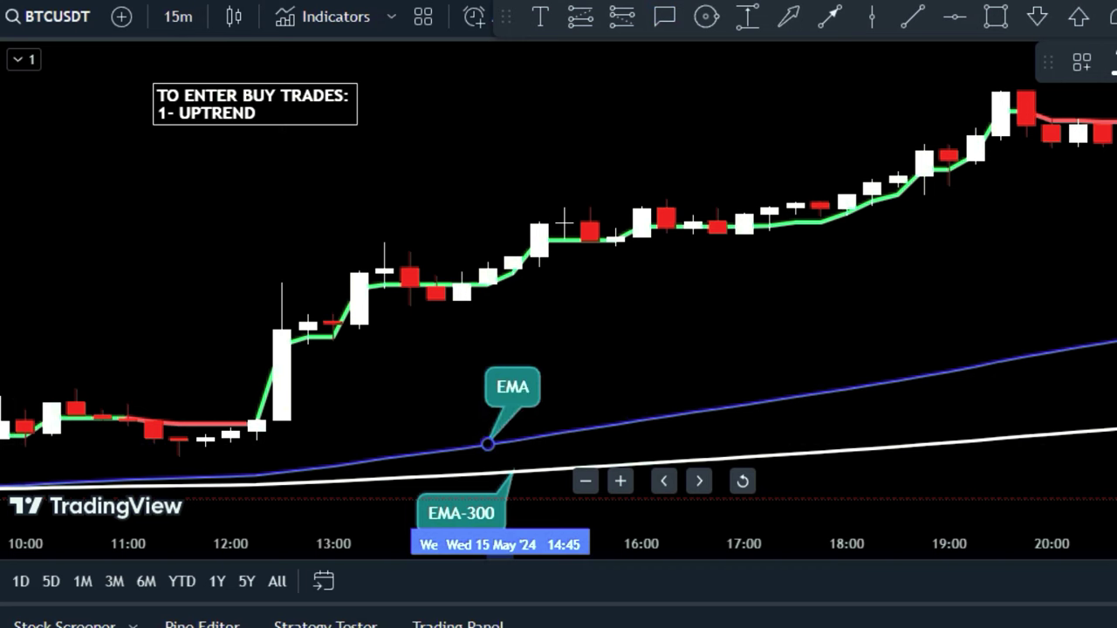
text(-100 > EMA-300)
click(590, 183)
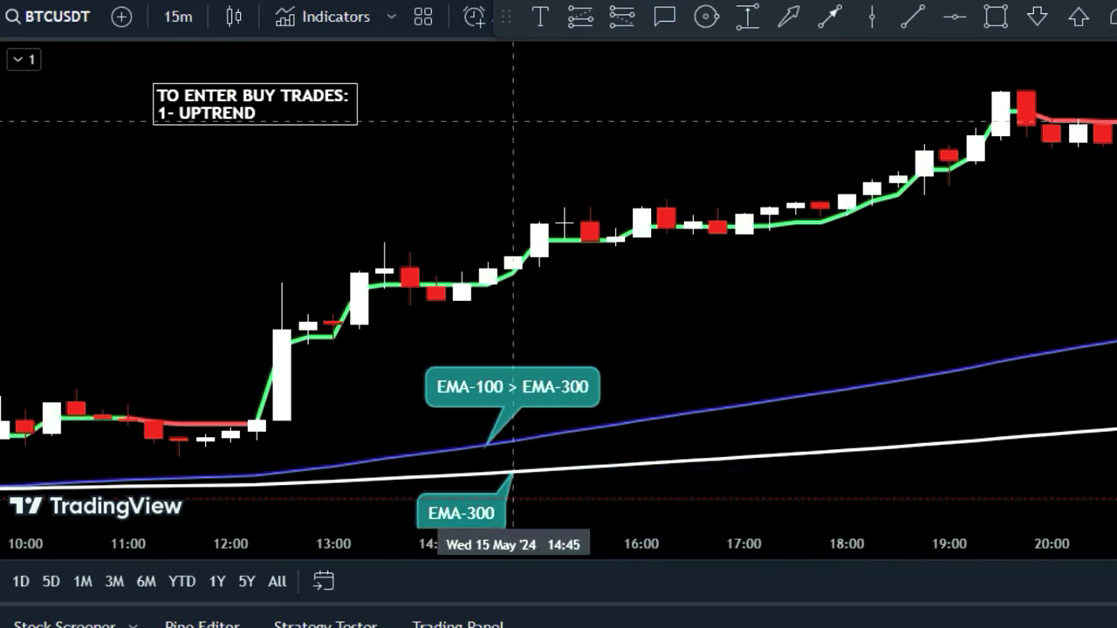
Add a callout reading "PRICE > ALL MA LINES" pointing at the 14:30 candle.
click(664, 16)
drag(488, 272, 514, 180)
text(PRICE > ALL MA LINES)
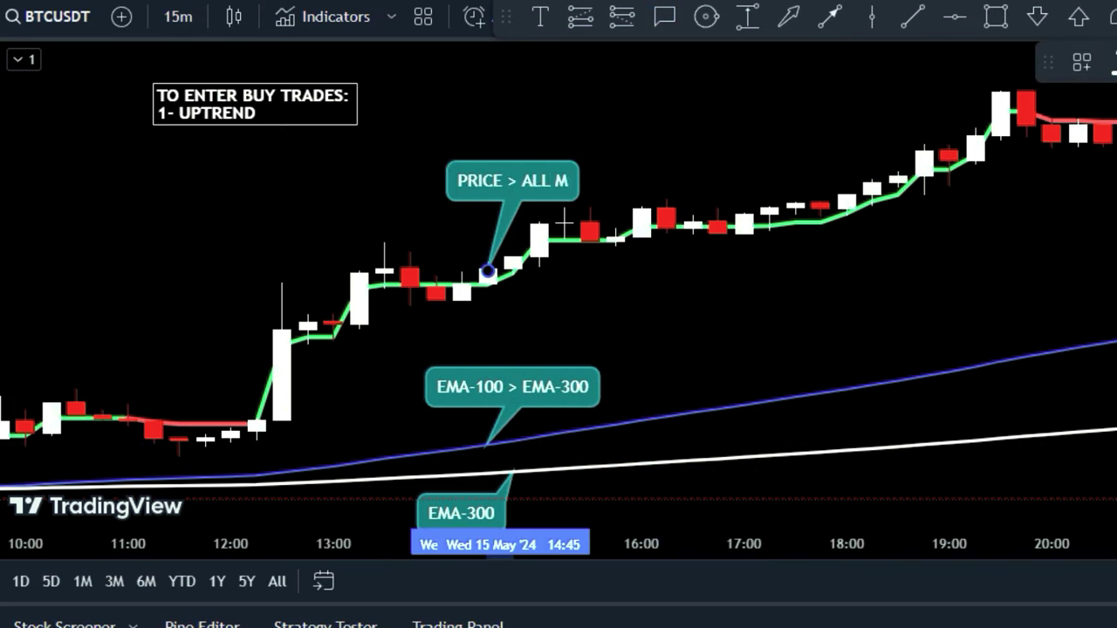
Add "2- RANGE FILTER RED TO GREEN" to the buy note and draw a rectangle around the colour change from 11:45 to 12:45.
double_click(255, 114)
key(Return)
text(2- RANGE FILTER RED)
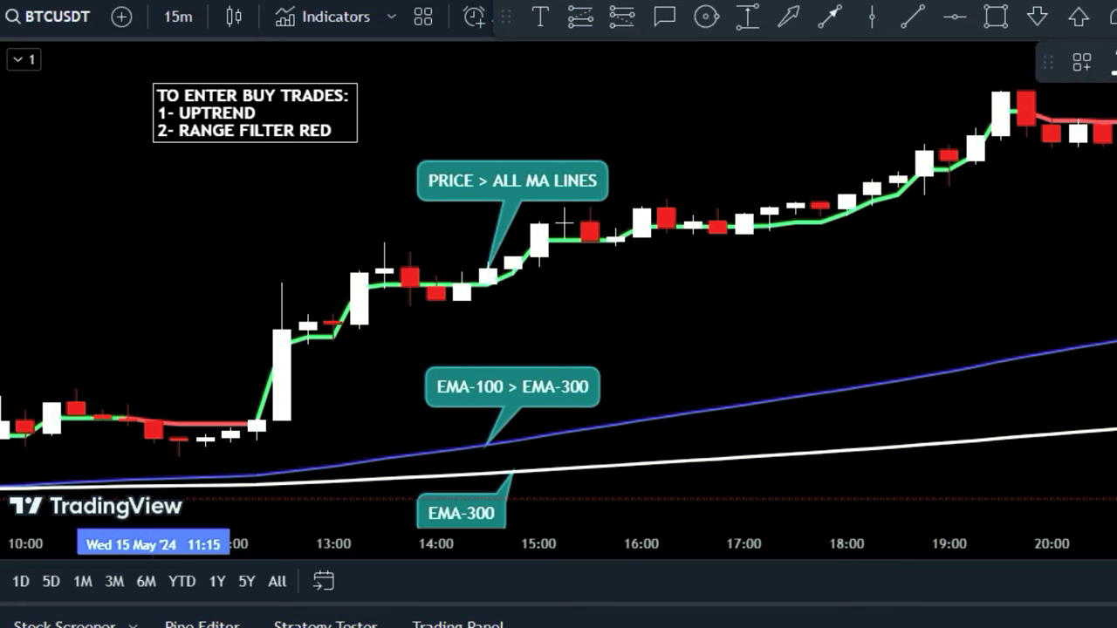
text( TO GREEN)
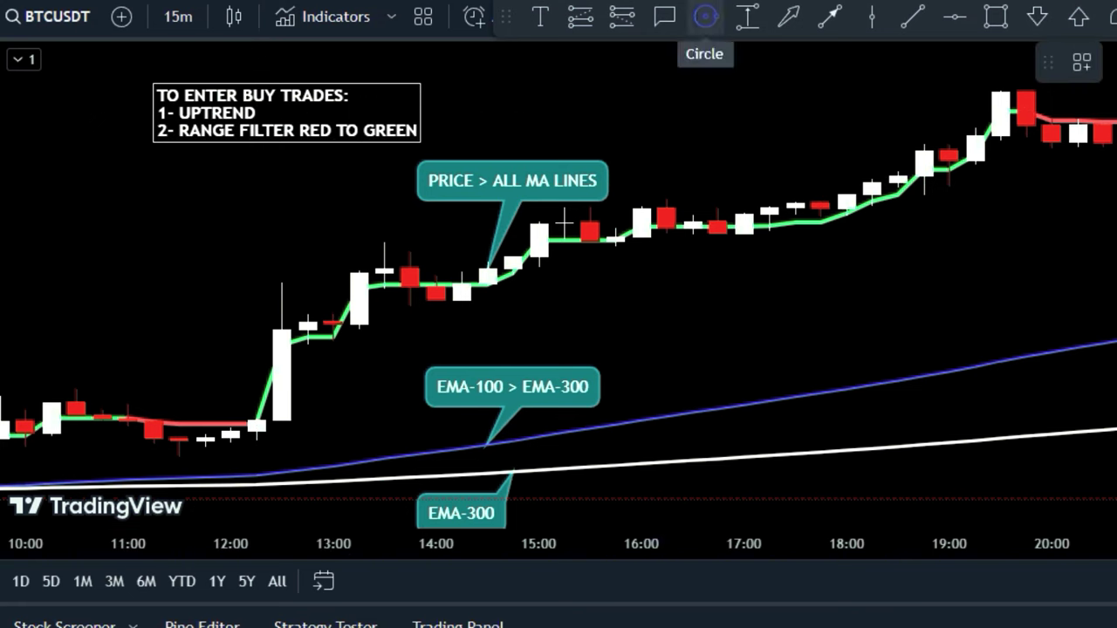
click(706, 16)
drag(206, 320, 307, 454)
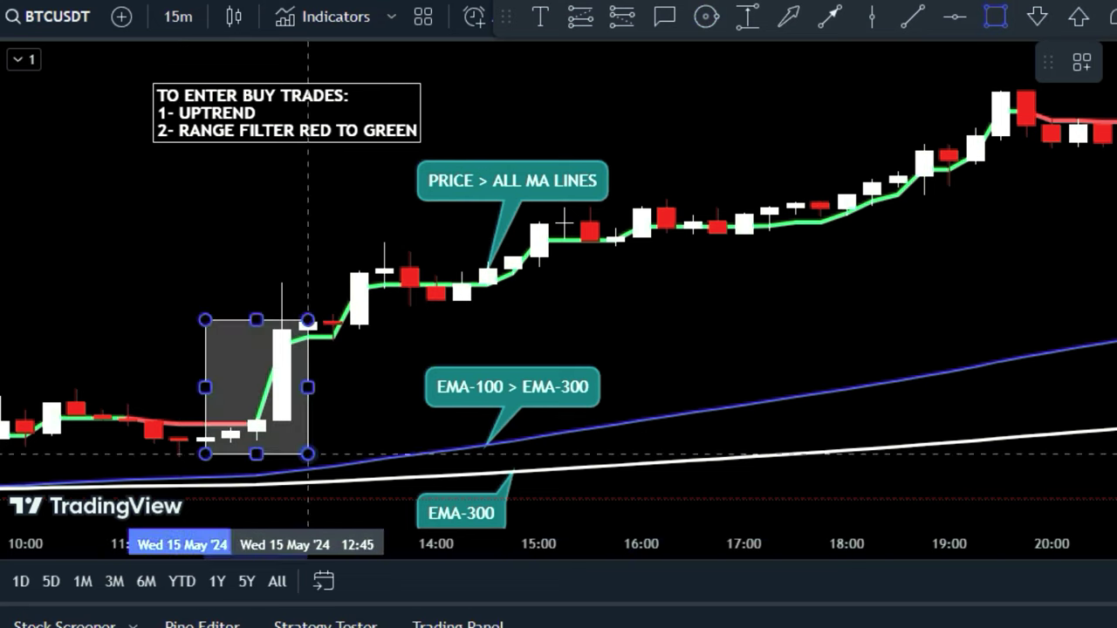
Label the tall white 12:30 candle with a "BUY SIGNAL CANDLE" callout and place a check mark icon beside the rectangle.
click(281, 339)
text(BU)
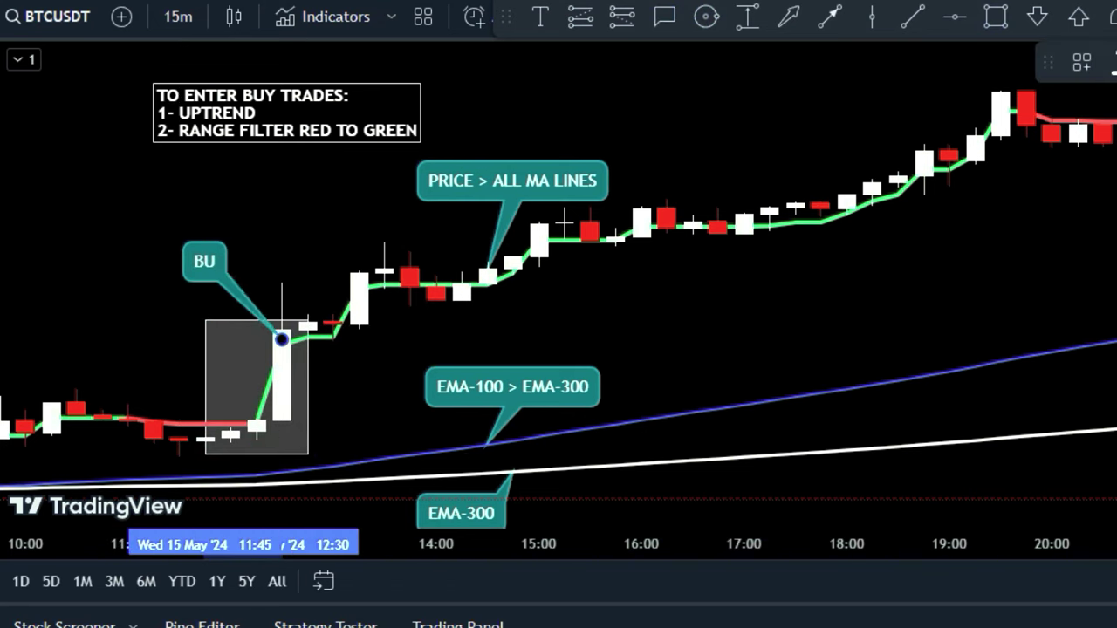
text(Y SIGNAL CANDLE)
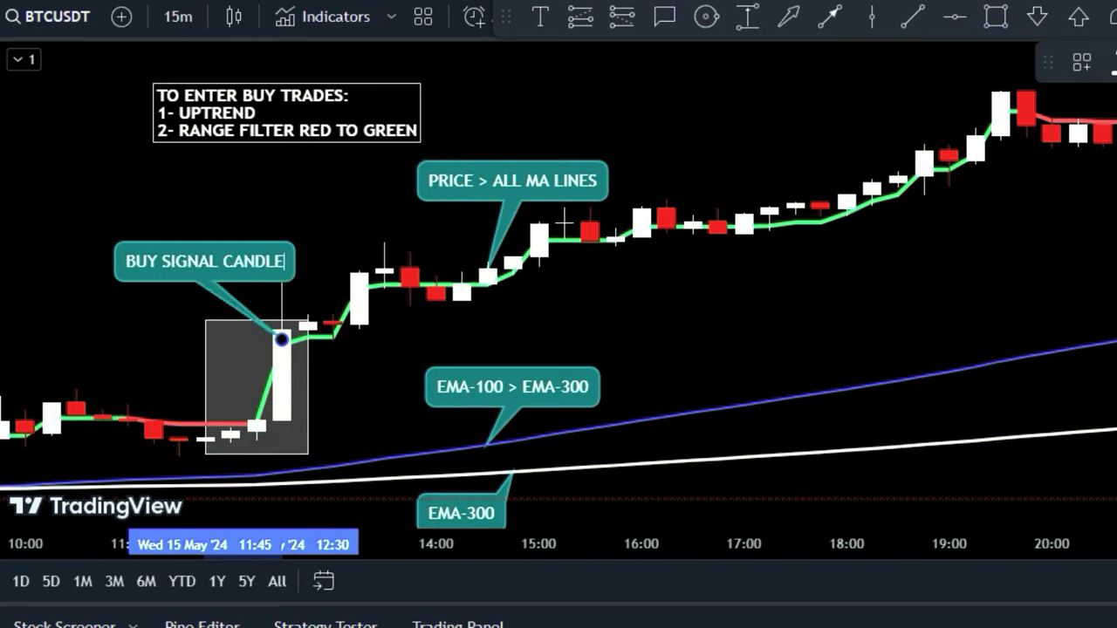
key(Escape)
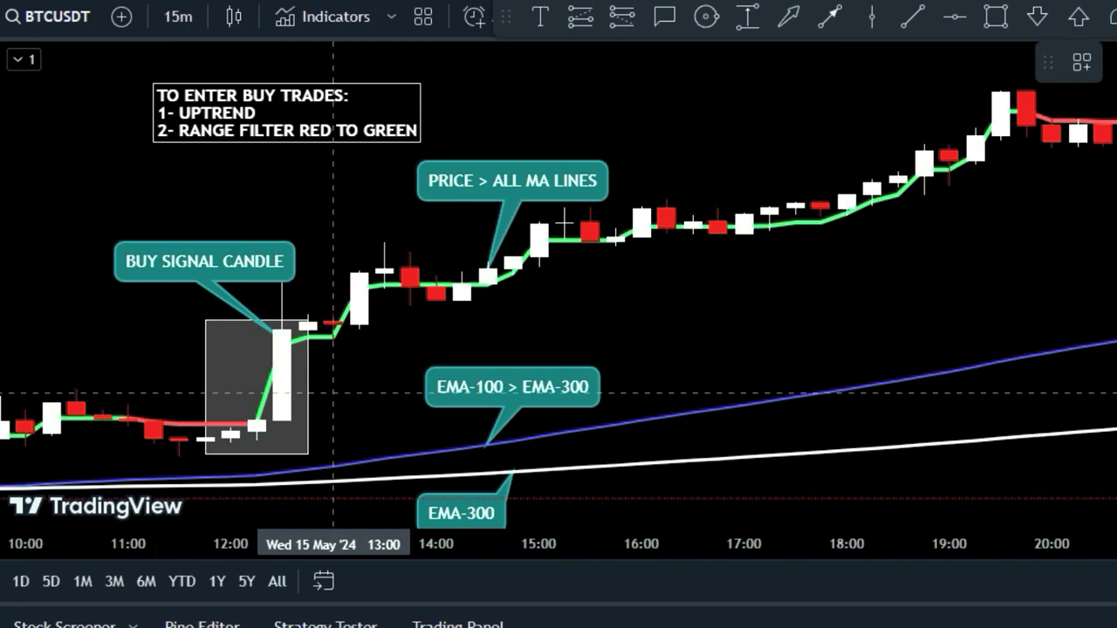
click(332, 389)
click(435, 428)
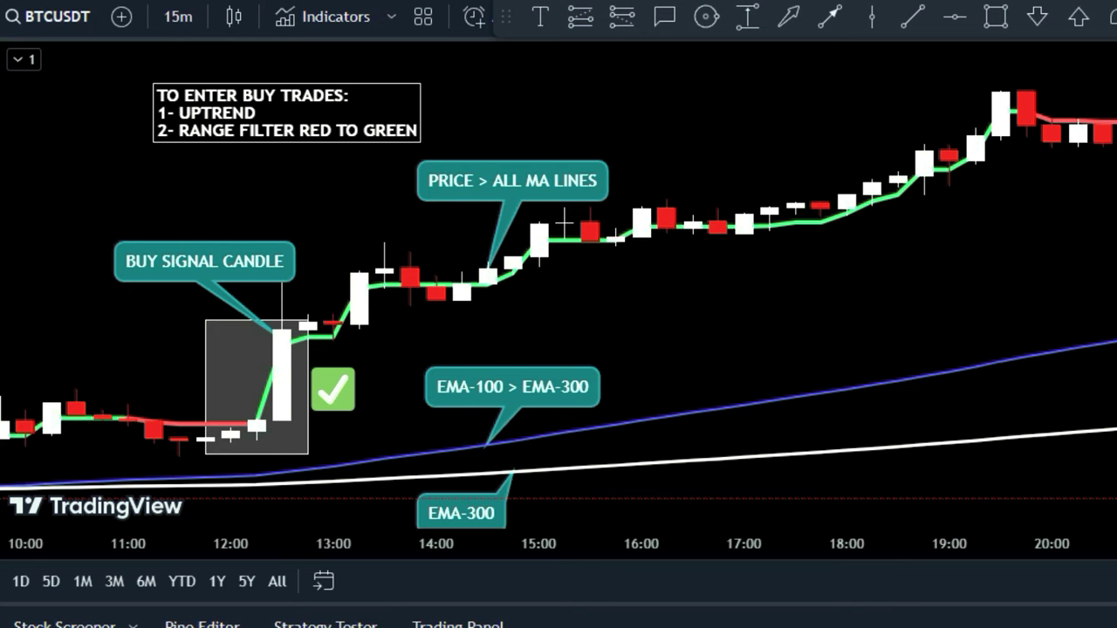
Draw a horizontal trend line at the signal candle's close from 11:30 to 14:00 and label it "ENTRY PRICE".
key(alt+t)
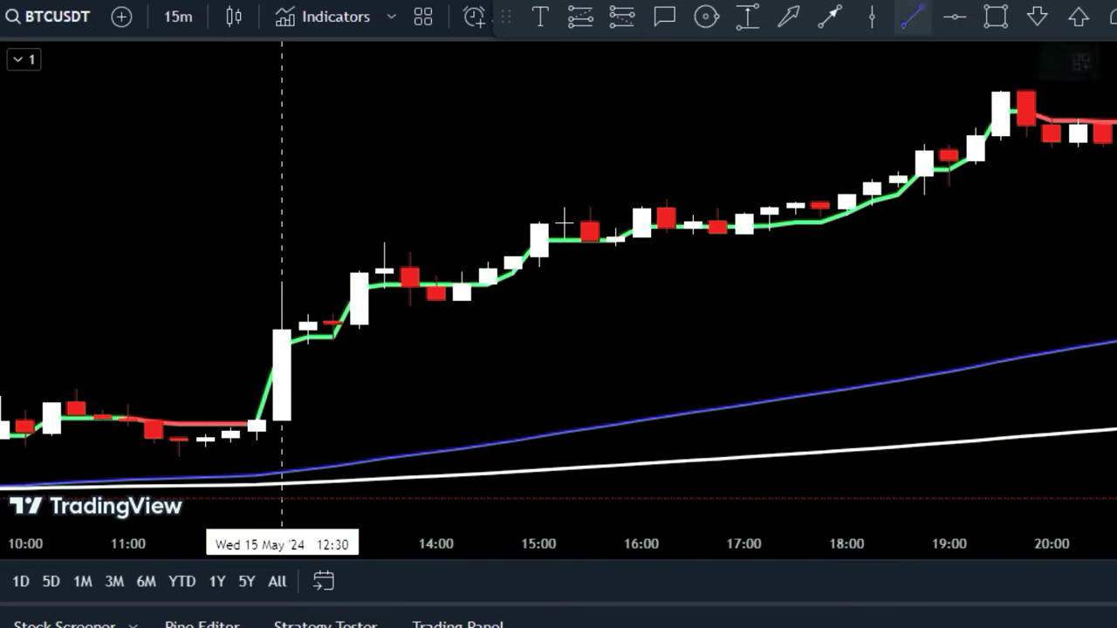
click(179, 331)
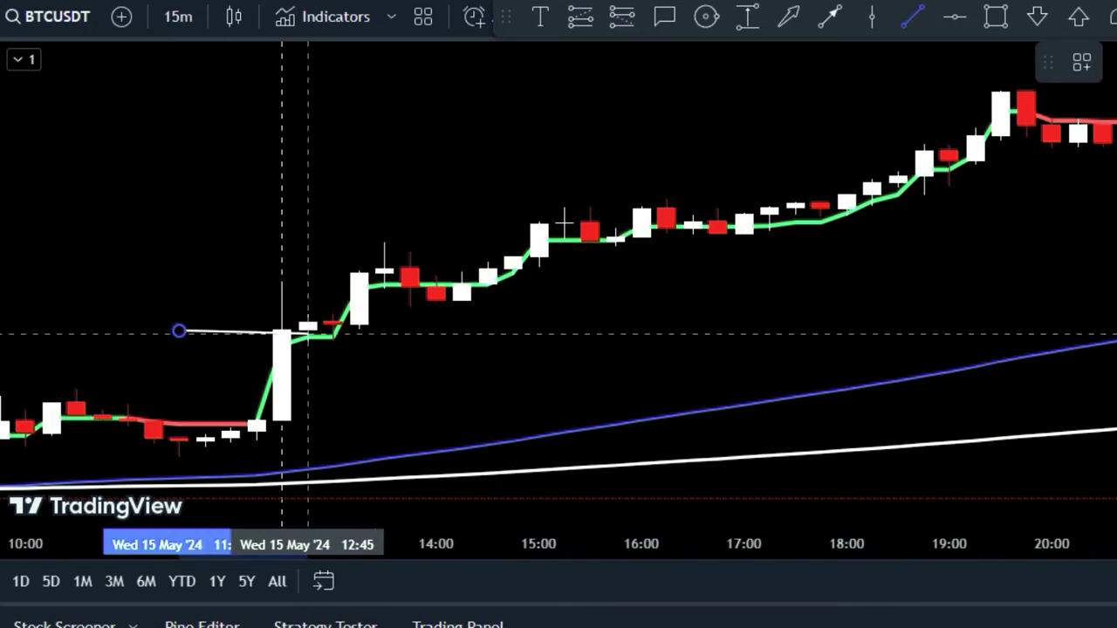
click(436, 331)
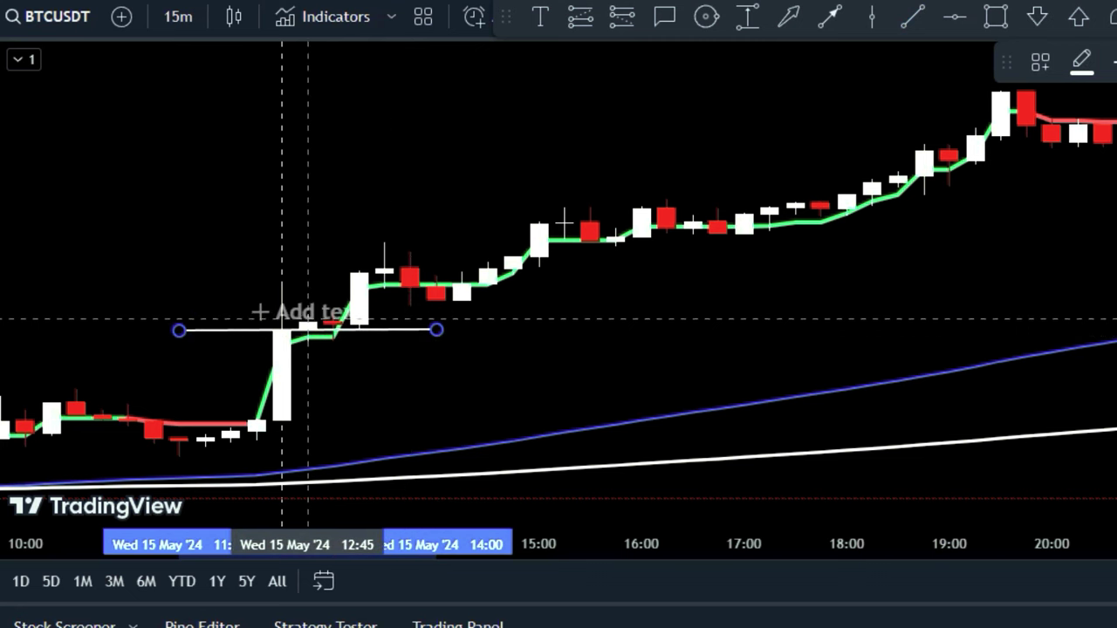
click(307, 311)
text(ENTRY PRICE)
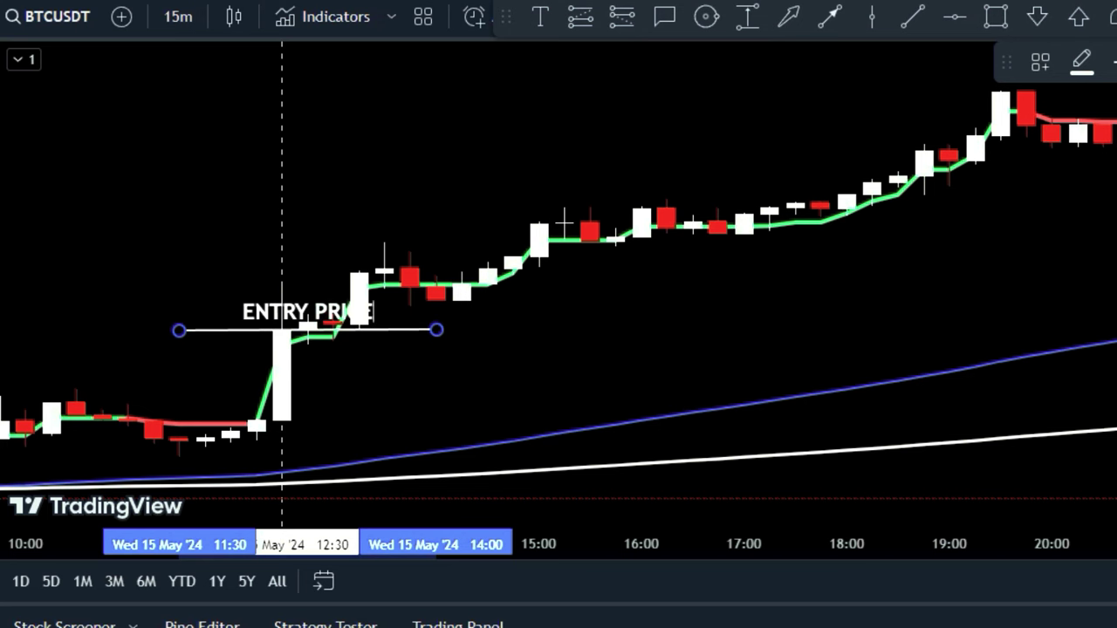
click(563, 110)
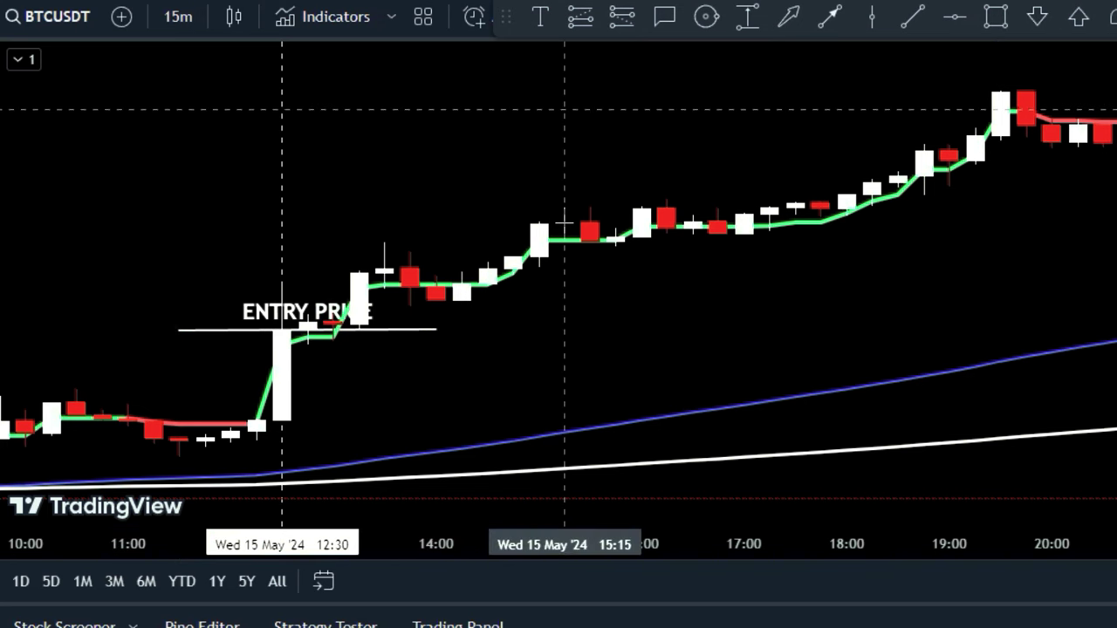
Add a text note above the candles reading "STOPLOSS: MA LINES / RECENT SWING LOW".
click(540, 15)
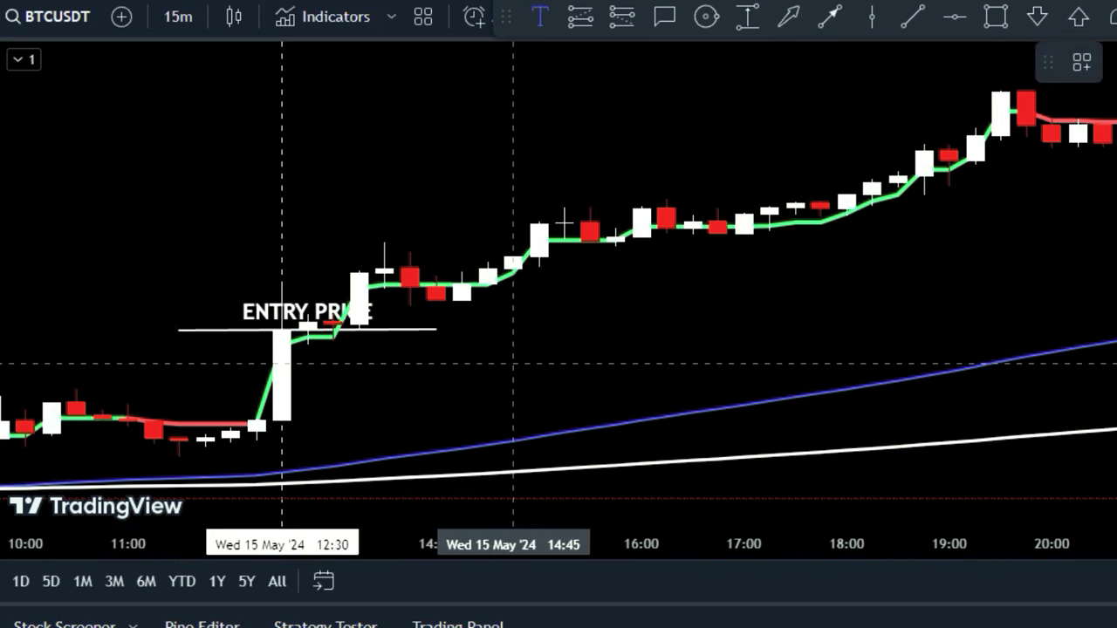
click(103, 95)
text(STOP)
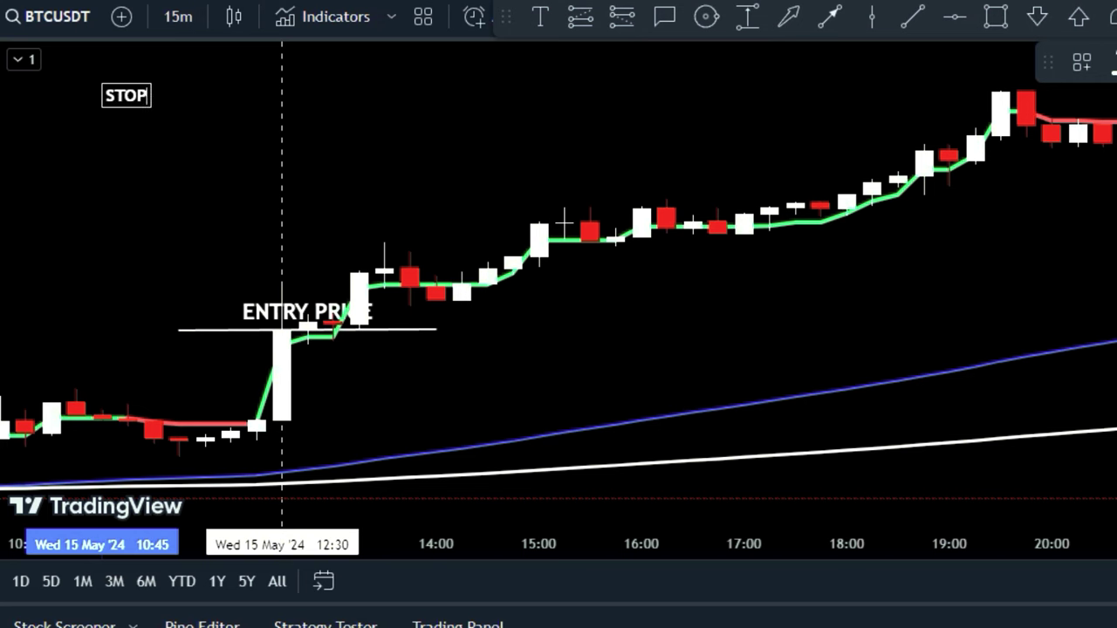
text(LOSS: MA)
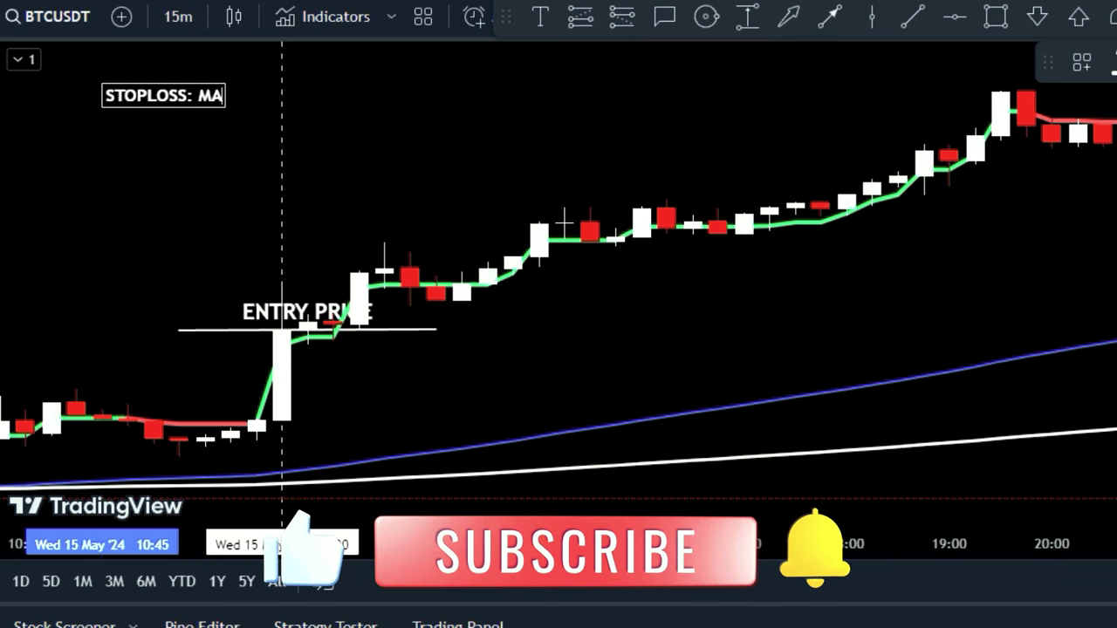
text( LINES)
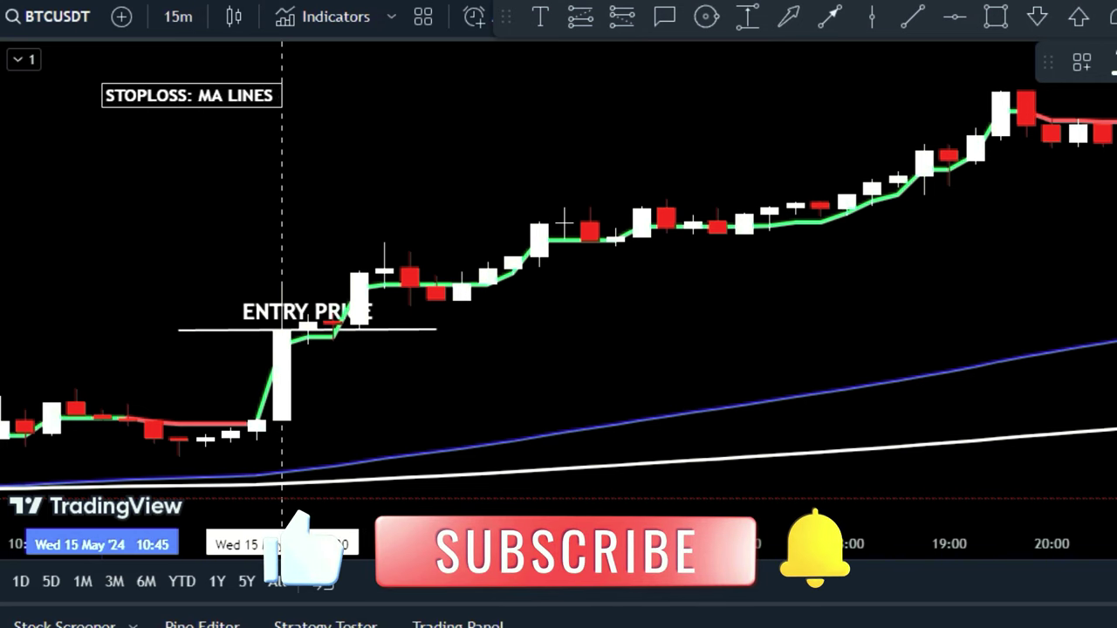
text( / RECENT SWING LOW)
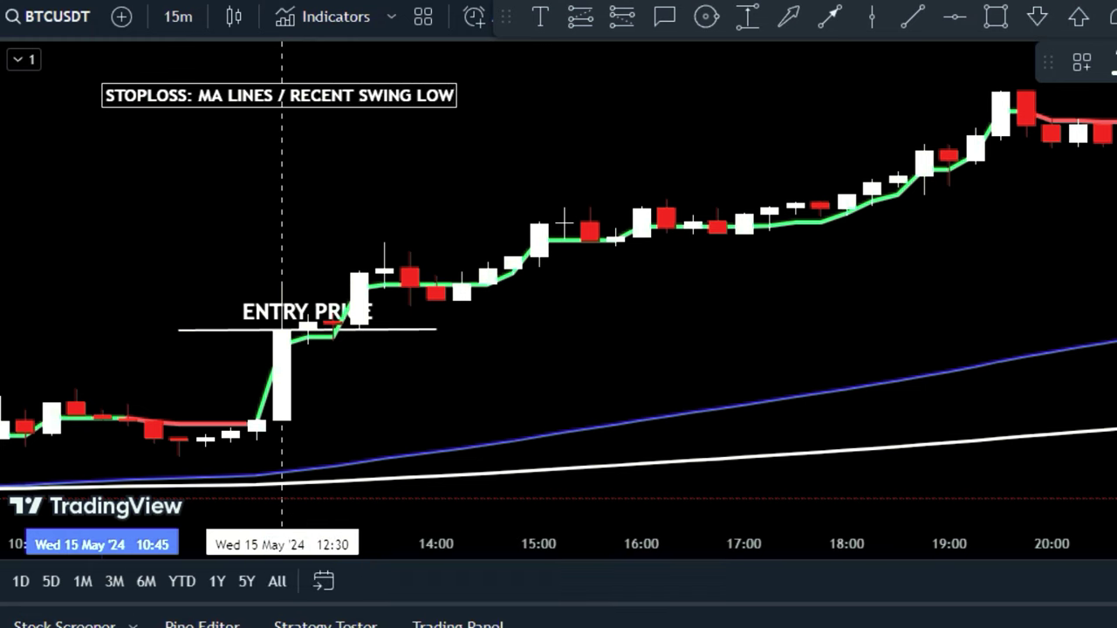
click(282, 132)
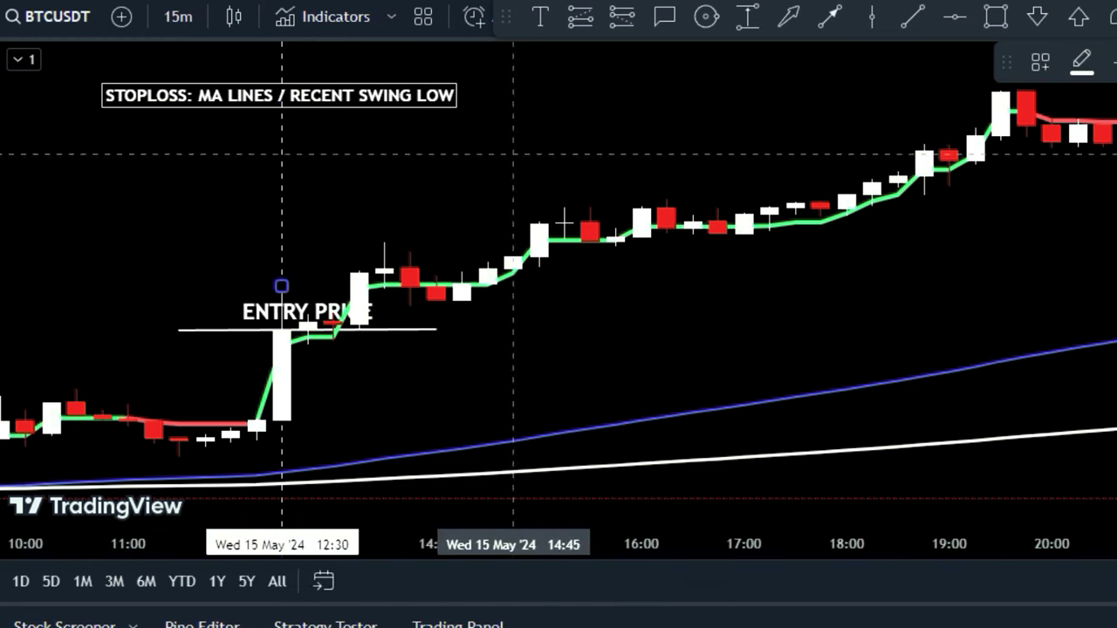
Place a long position at the entry price of the 12:30 candle with its stop on the white EMA-300 line.
click(281, 330)
drag(281, 404, 281, 482)
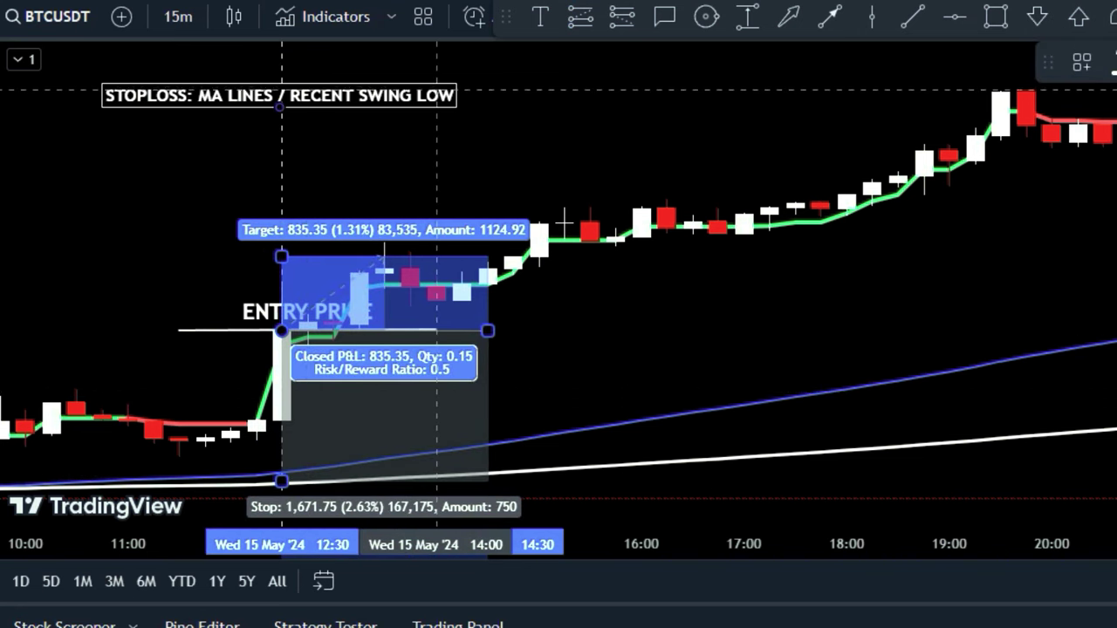
Add a second line reading "TARGET: 1.5X STOPLOSS" to the stop-loss note.
click(461, 94)
click(462, 95)
key(Return)
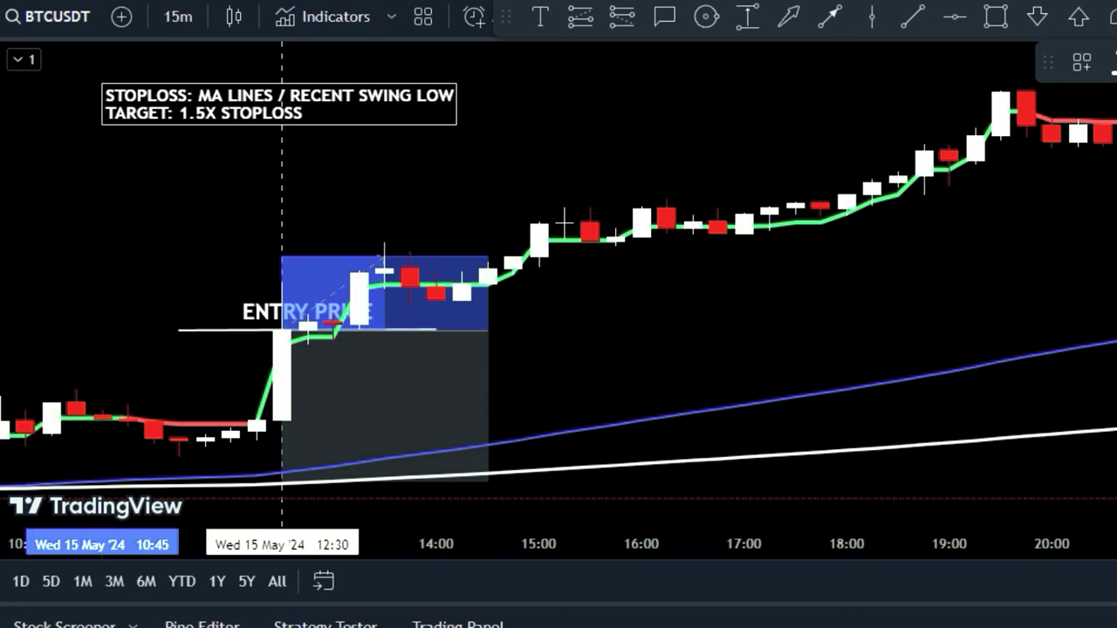
Raise the long position's target to a risk/reward ratio of about 1.5 and extend the position to 19:30.
click(281, 256)
drag(281, 256, 275, 109)
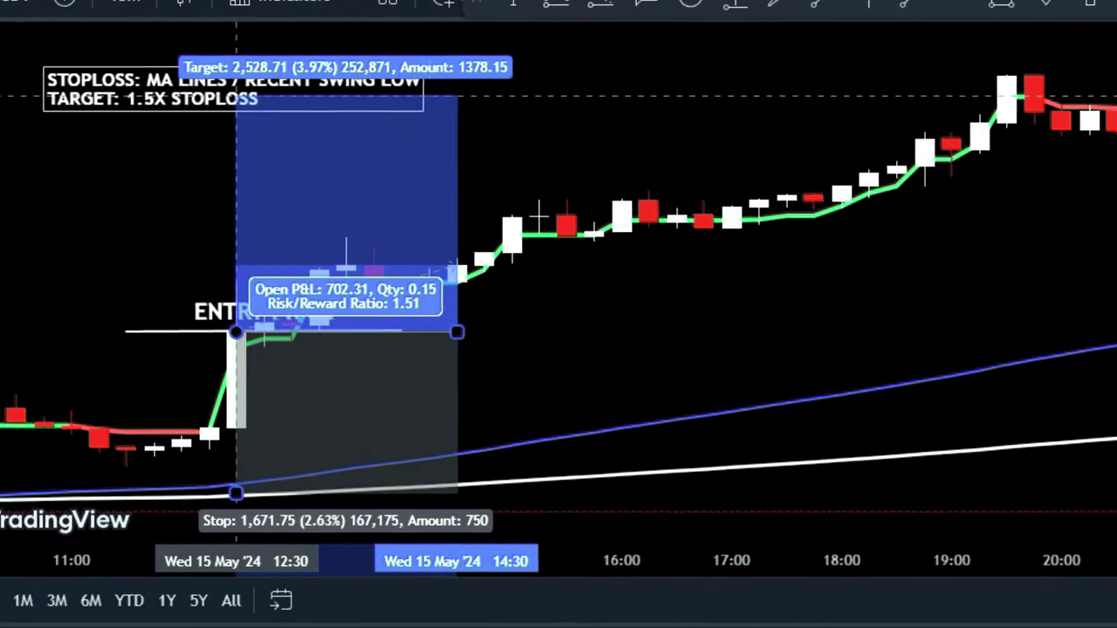
drag(462, 331, 1005, 331)
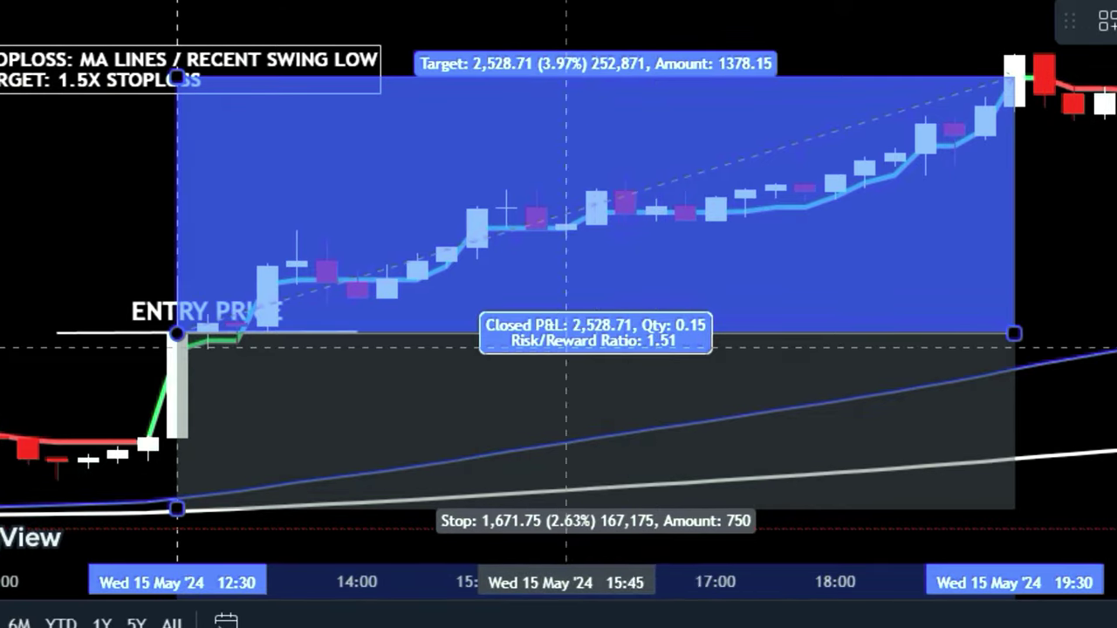
On the downtrend chart, write a note reading "SELL TRADE RULES:" with "1- DOWNTREND" on the line below.
text(SELL TRADE RULES:)
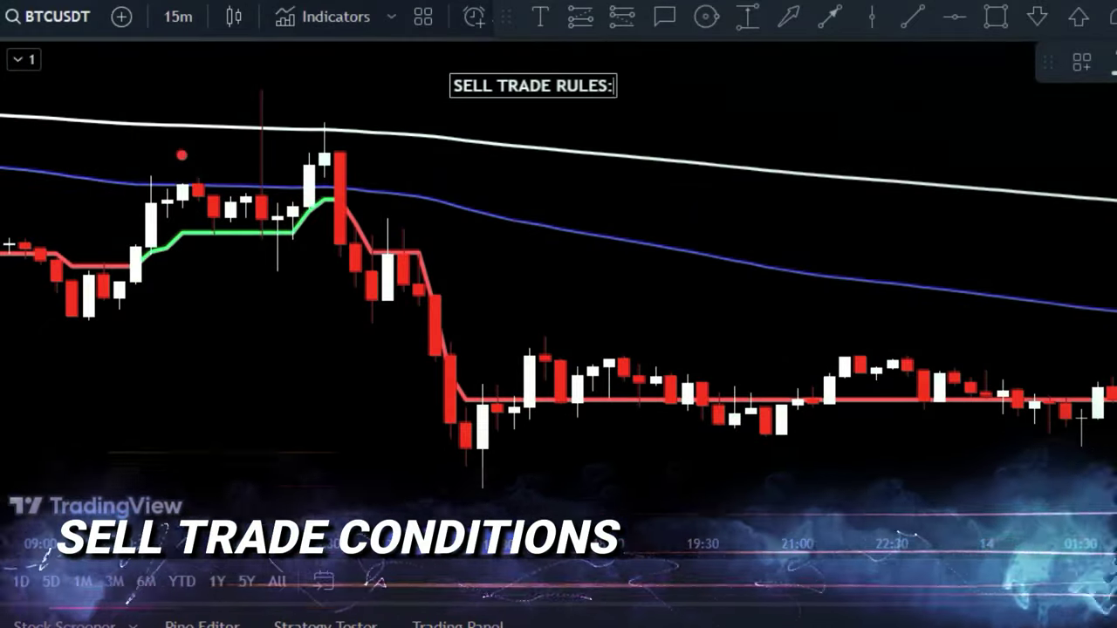
key(Return)
text(1- DOWNTREND)
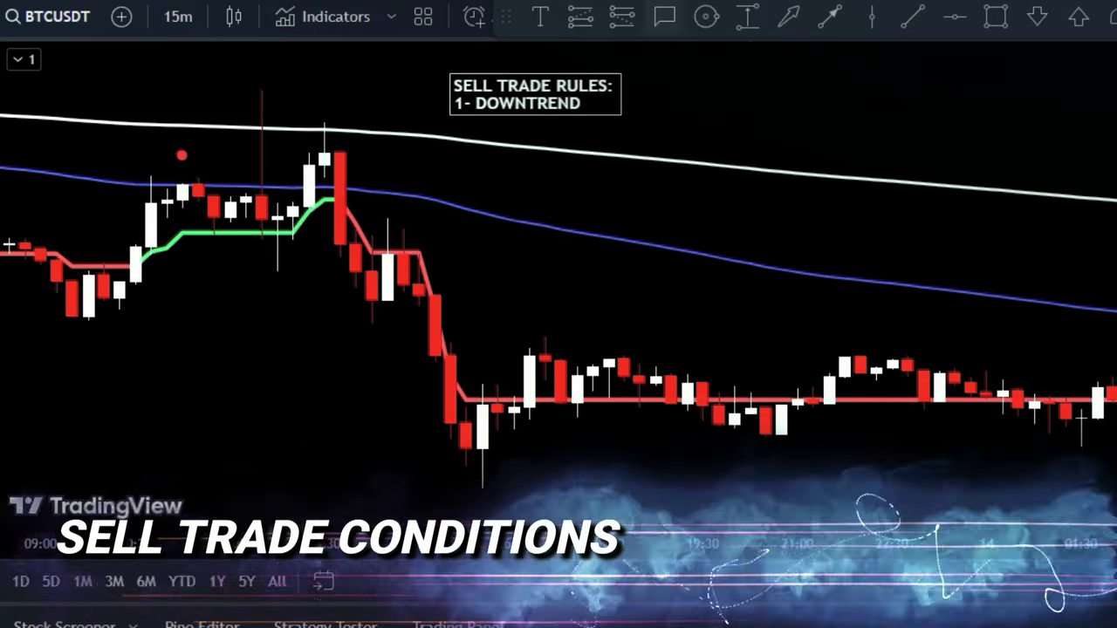
Add callouts reading "EMA-300" on the white line and "EMA-100 < EMA-300" on the blue line of the downtrend.
click(664, 16)
click(687, 159)
text(EMA-300)
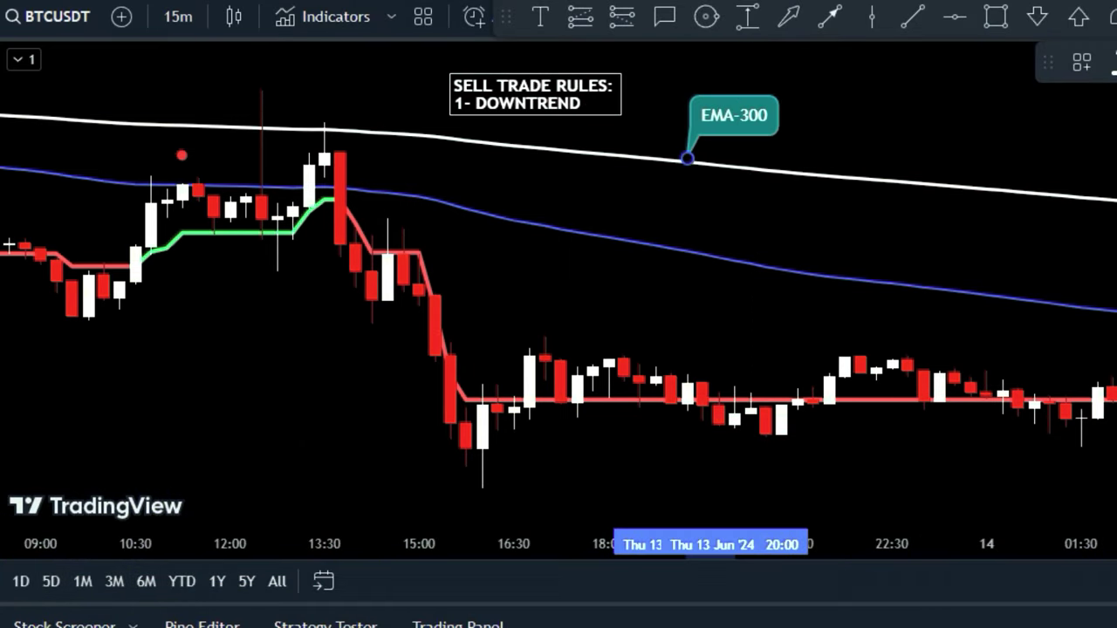
click(665, 16)
click(545, 223)
text(EMA-100)
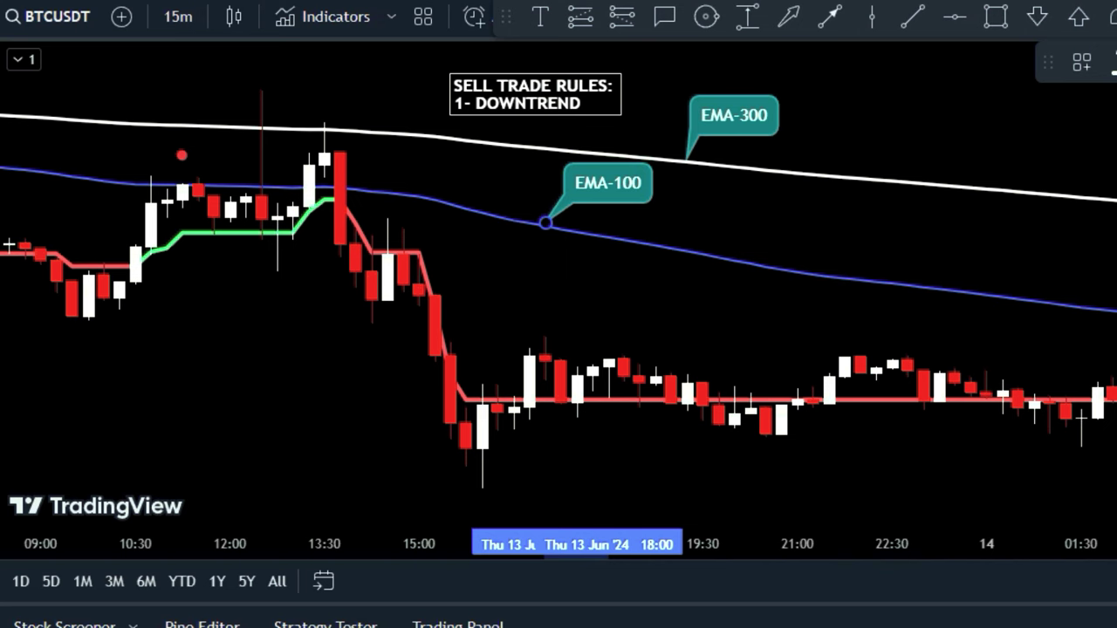
text( < EMA-300)
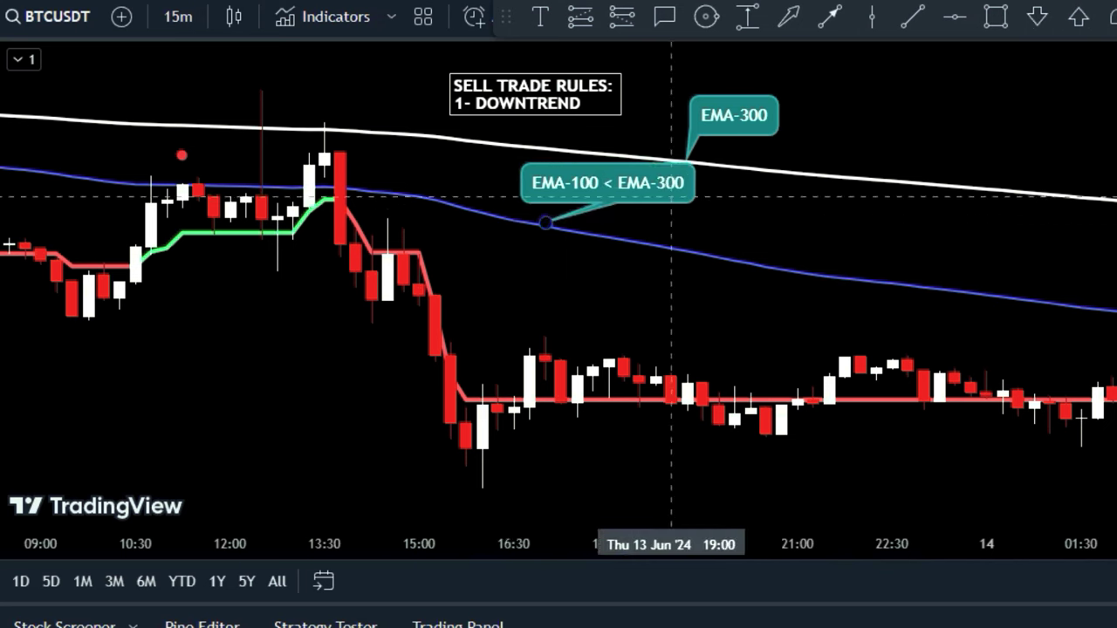
Move the EMA-100 callout's label clear of the EMA-300 one and add a callout "PRICE < ALL MA LINES" below the 14:15 candle.
drag(672, 185, 735, 210)
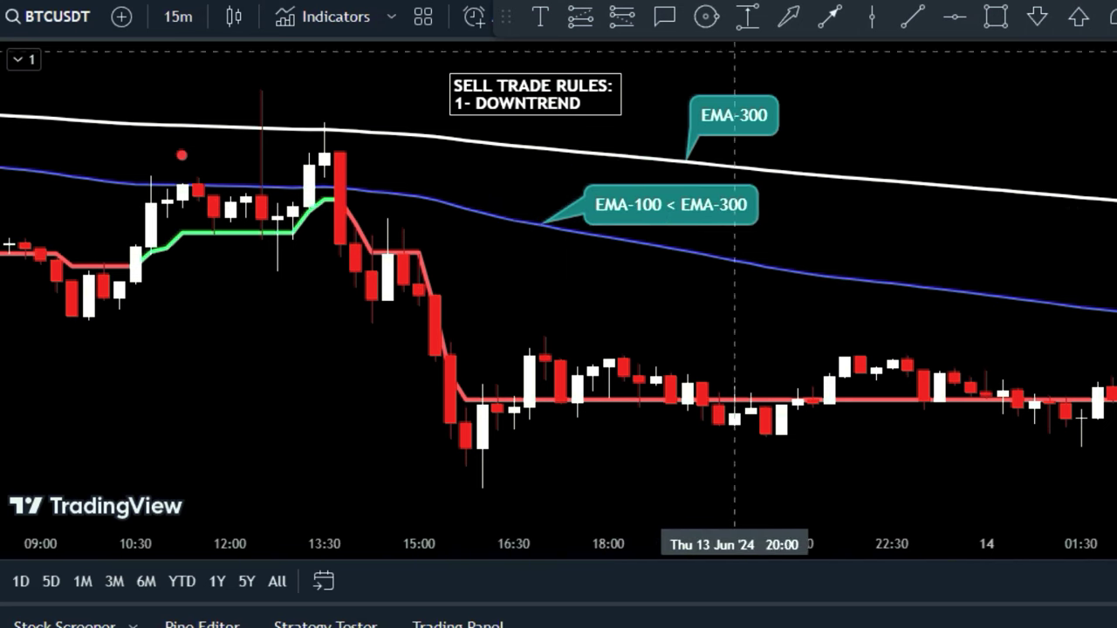
click(664, 16)
drag(372, 289, 261, 352)
text(PR)
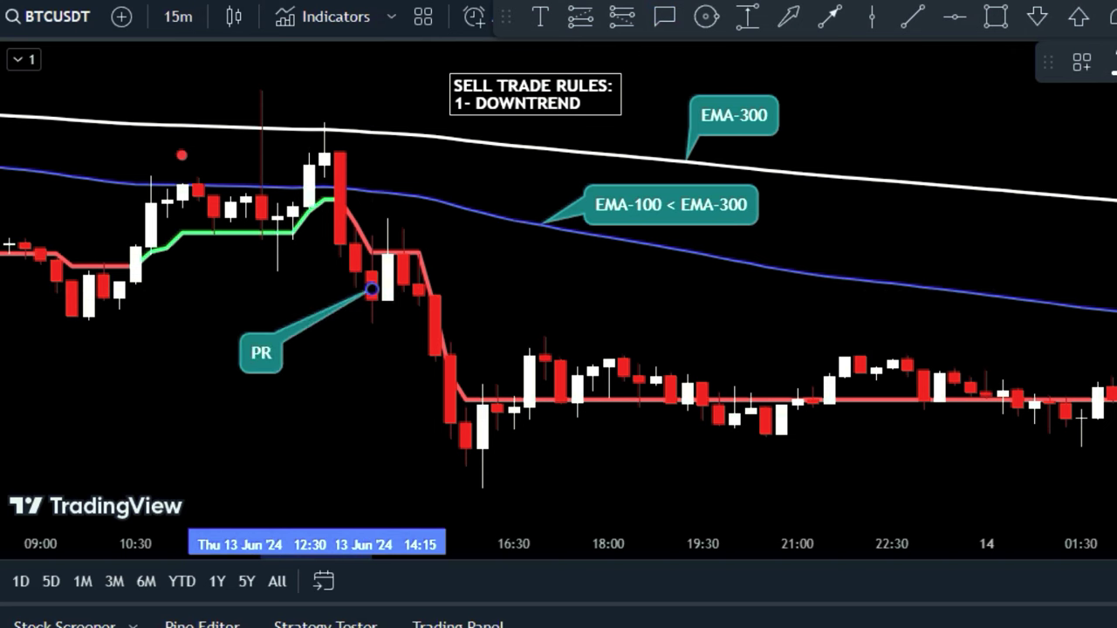
text(ICE < ALL MA LINES)
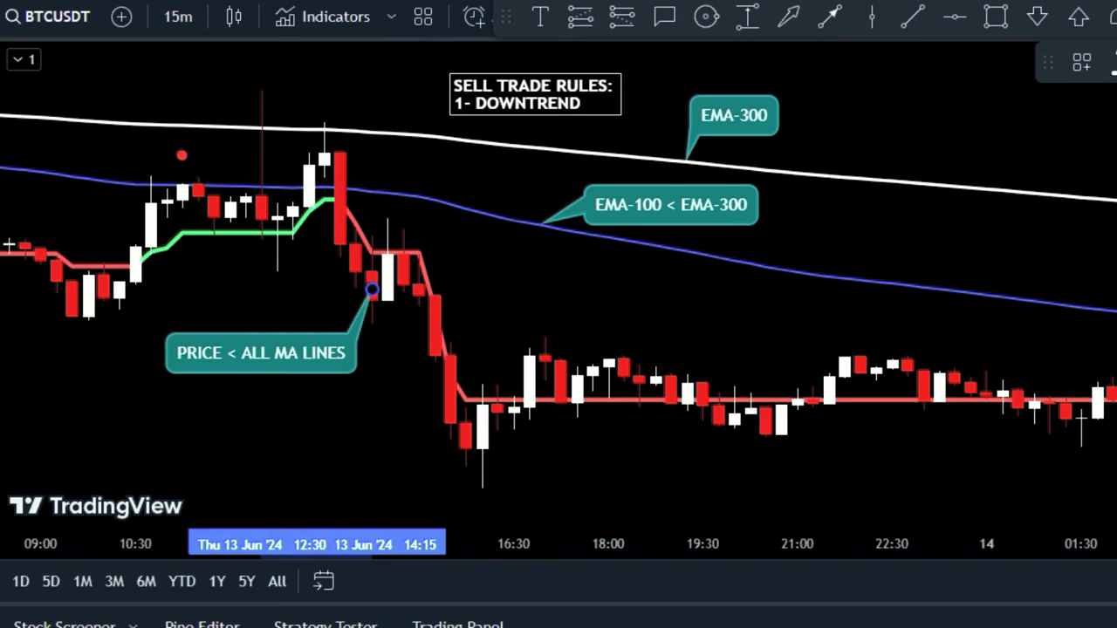
drag(294, 361, 388, 444)
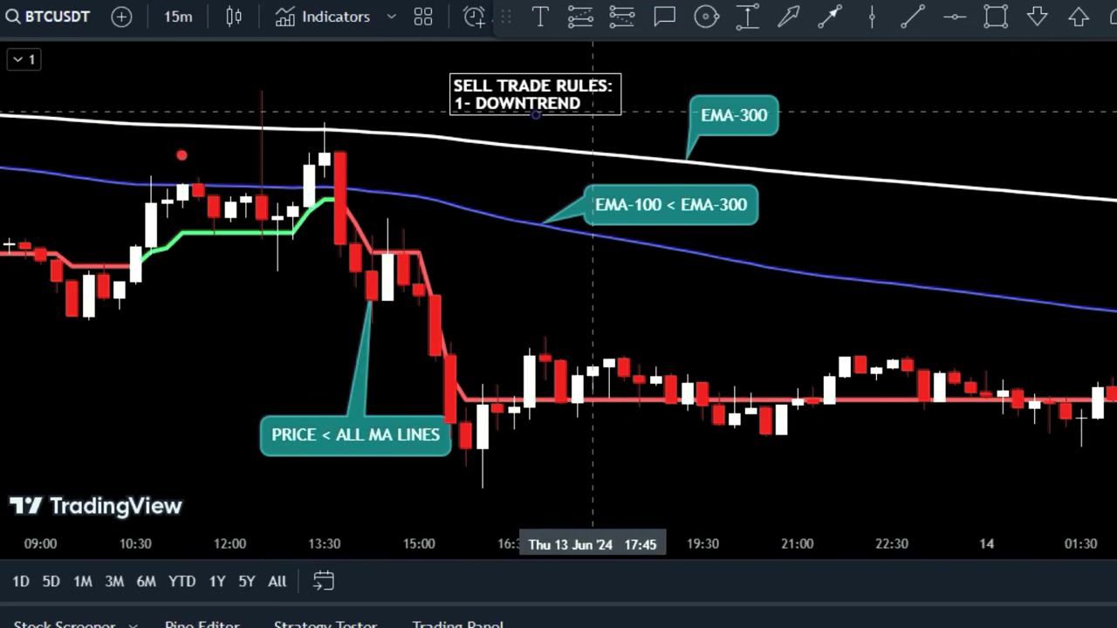
Add the line "2- RANGE FILTER LINE : GREEN TO RED" to the sell rules note and draw a rectangle around the colour change.
double_click(592, 103)
key(Return)
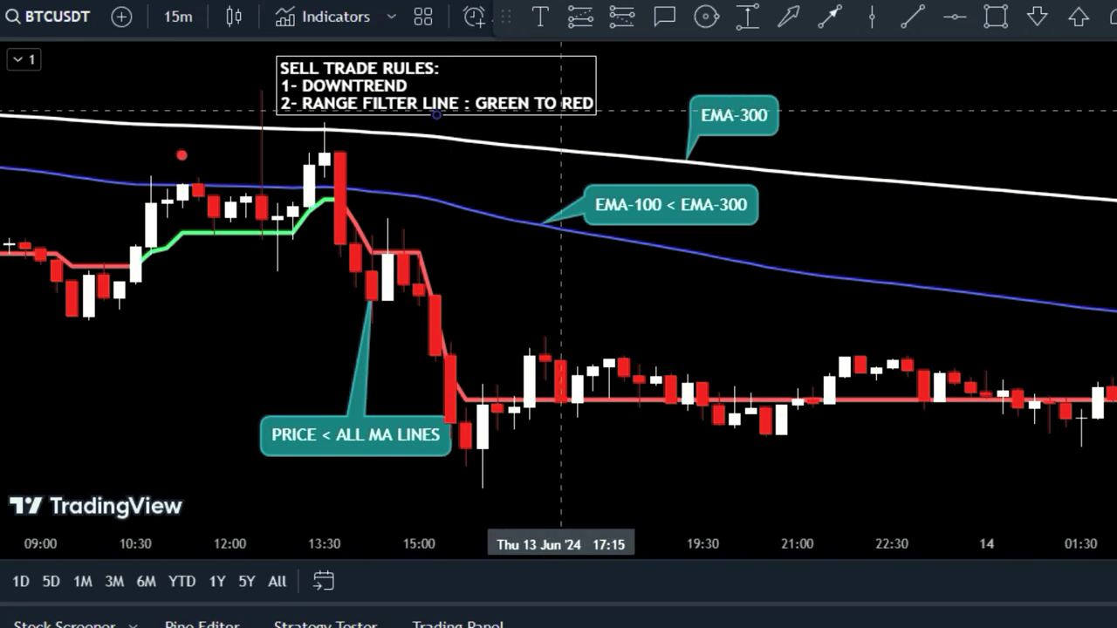
click(995, 17)
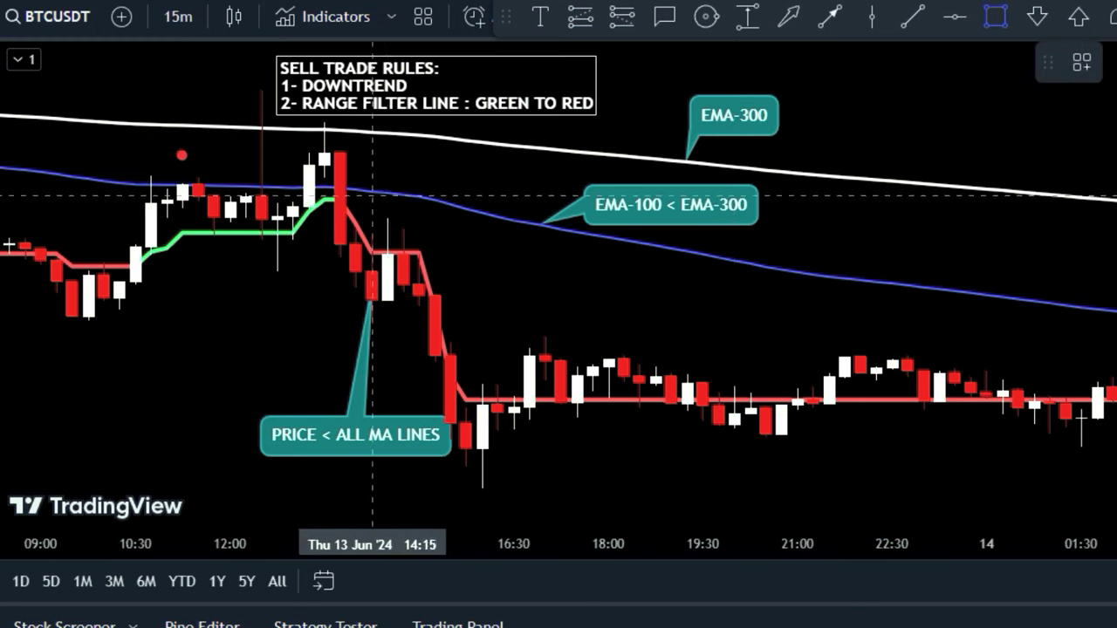
click(388, 149)
click(294, 281)
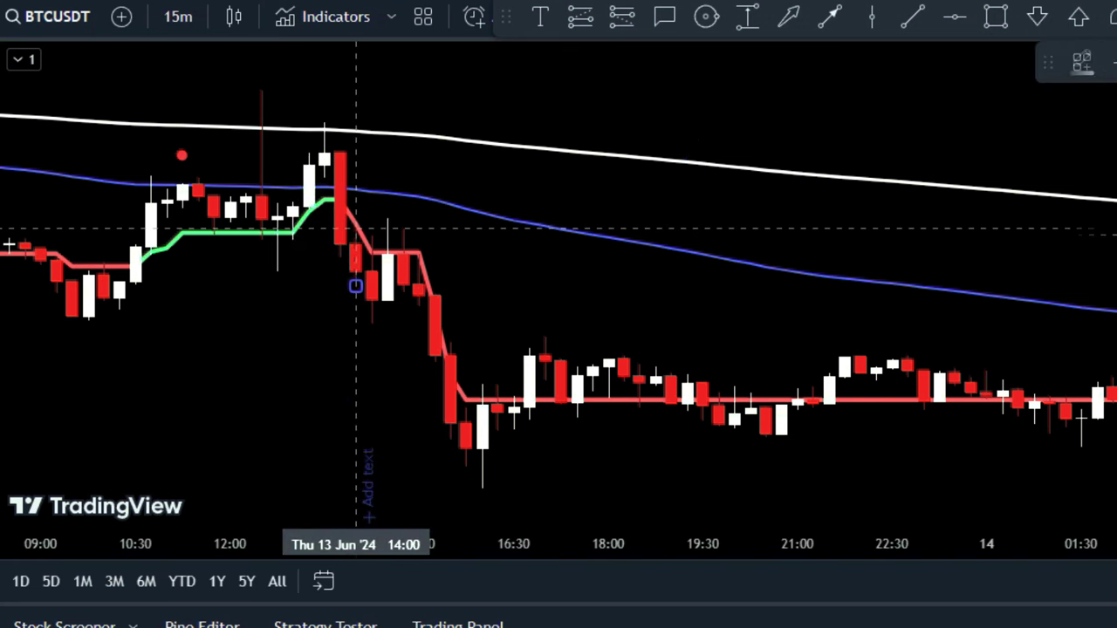
Draw a level trend line from 12:15 to 16:30 at the 14:00 candle's close and label it "ENTRY PRICE".
click(481, 235)
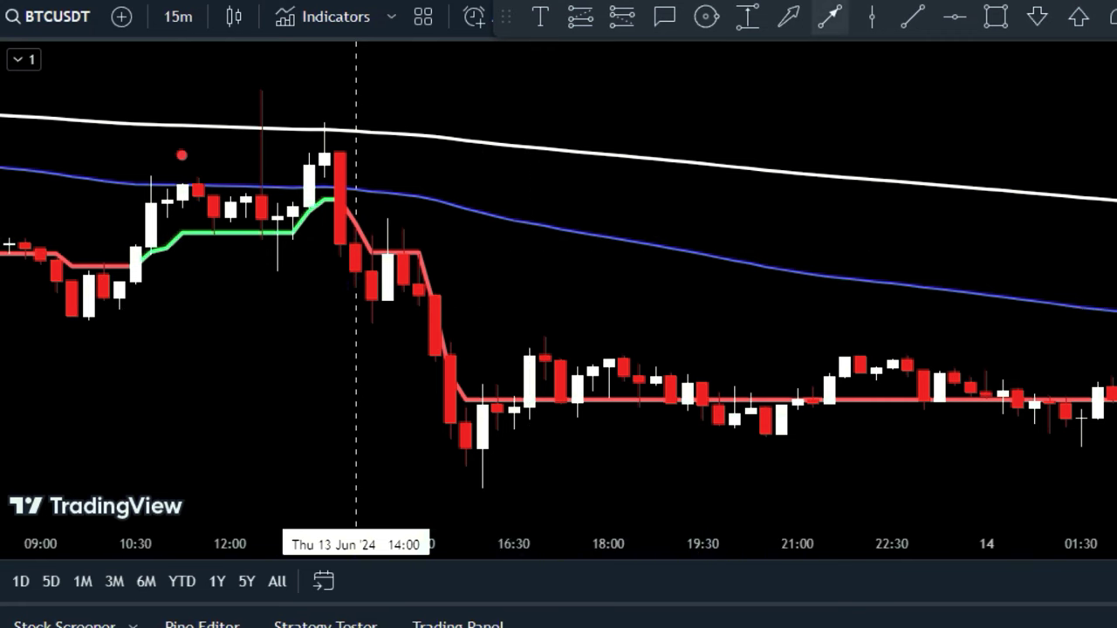
click(912, 17)
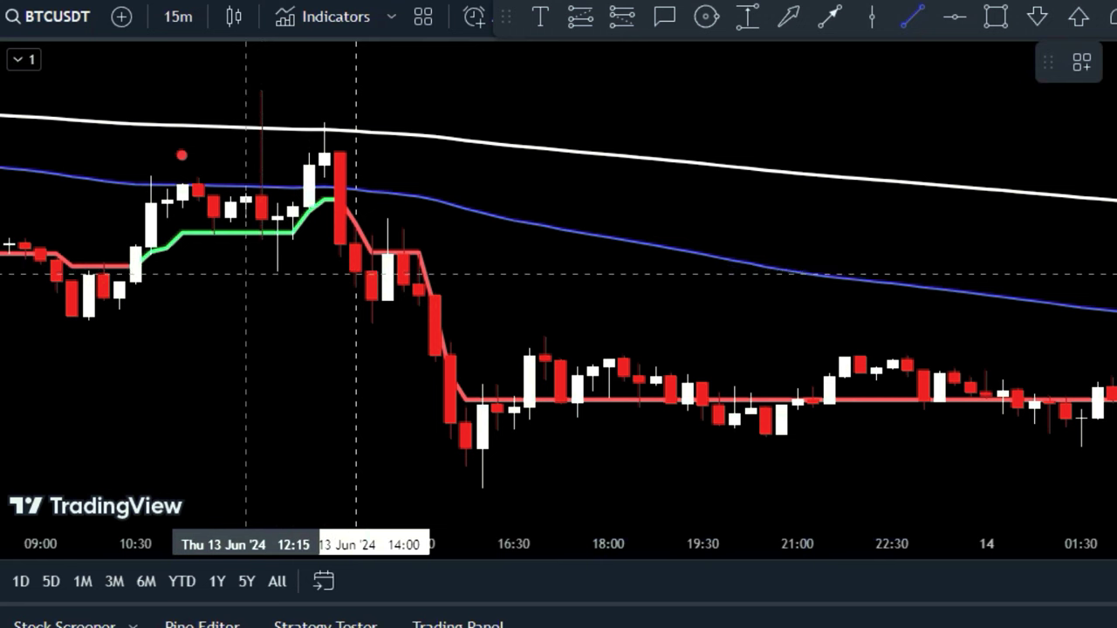
click(246, 271)
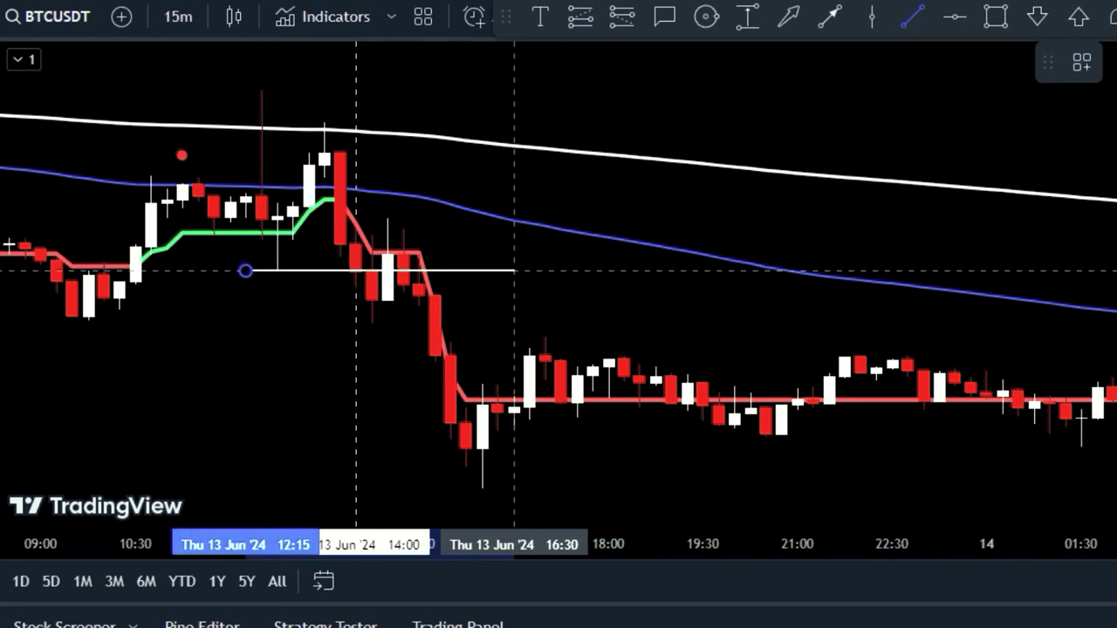
click(514, 271)
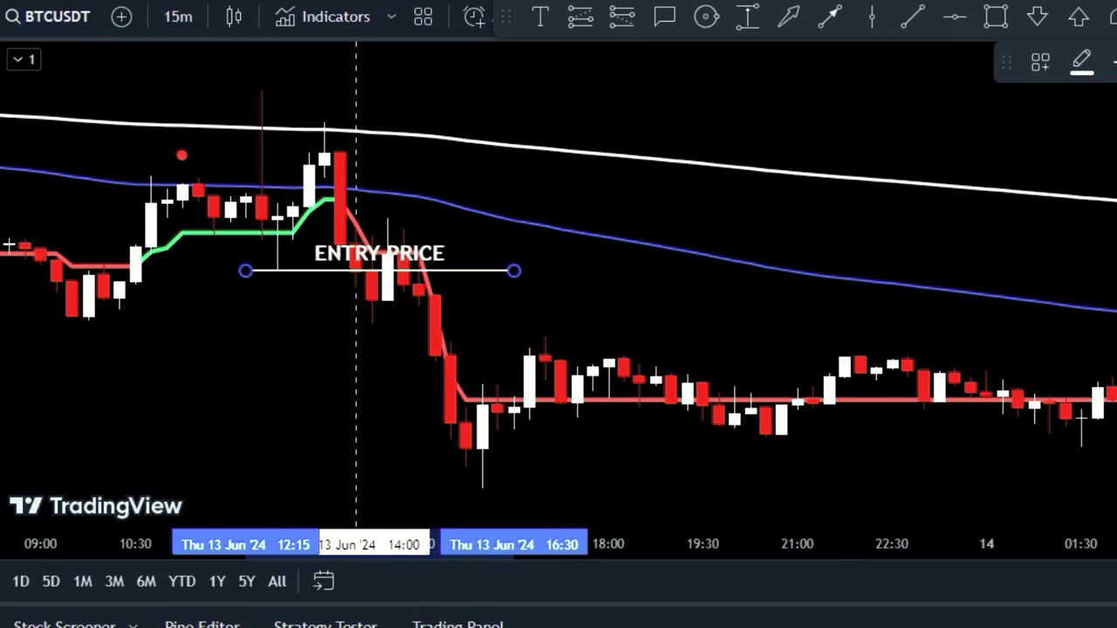
click(561, 299)
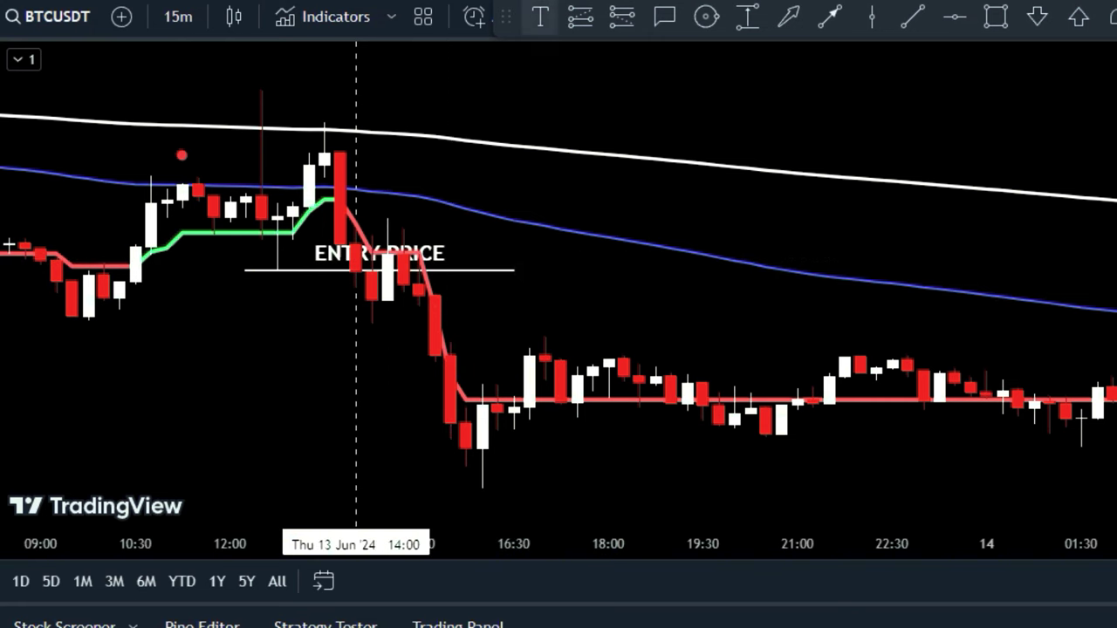
Write a text note above the price action reading "STOPLOSS: RECENT SWING HIGH / MA LINES".
click(540, 15)
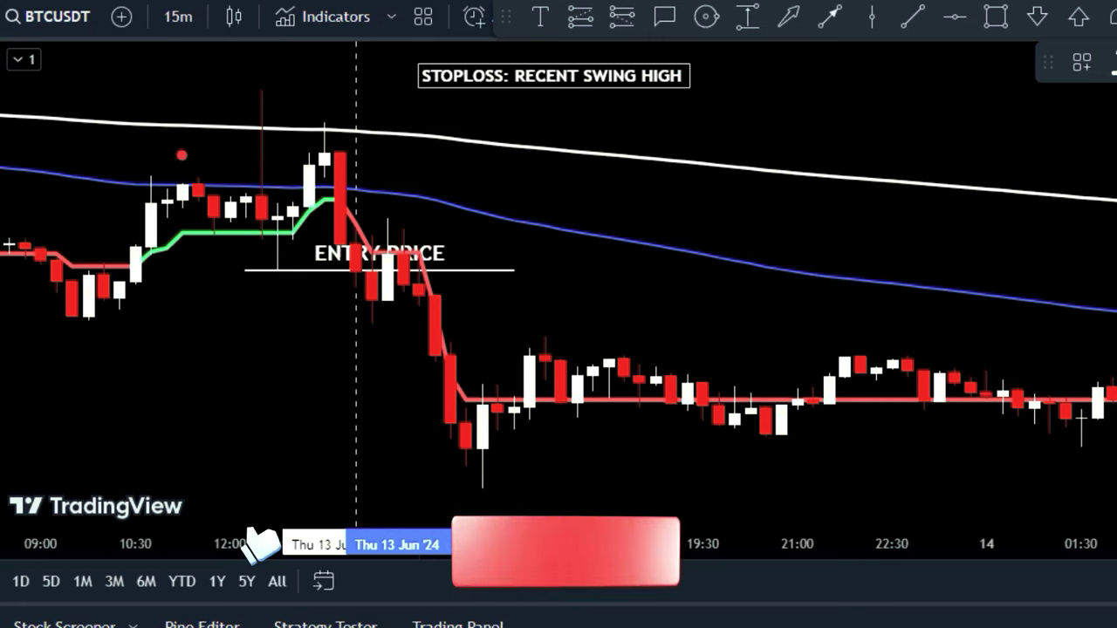
text(/ MA LINES)
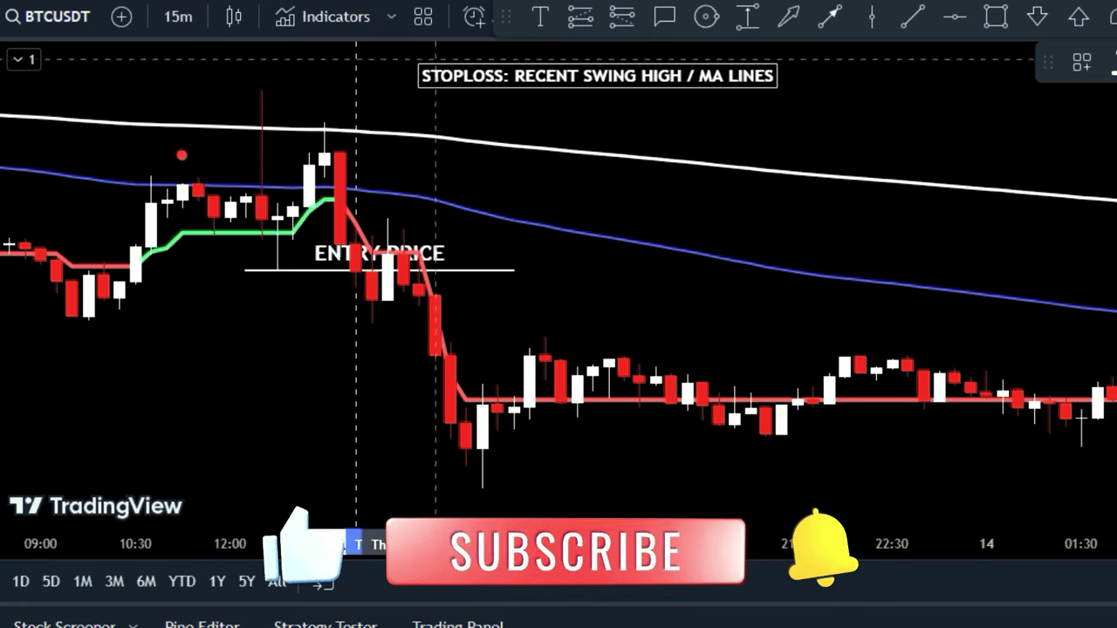
click(718, 102)
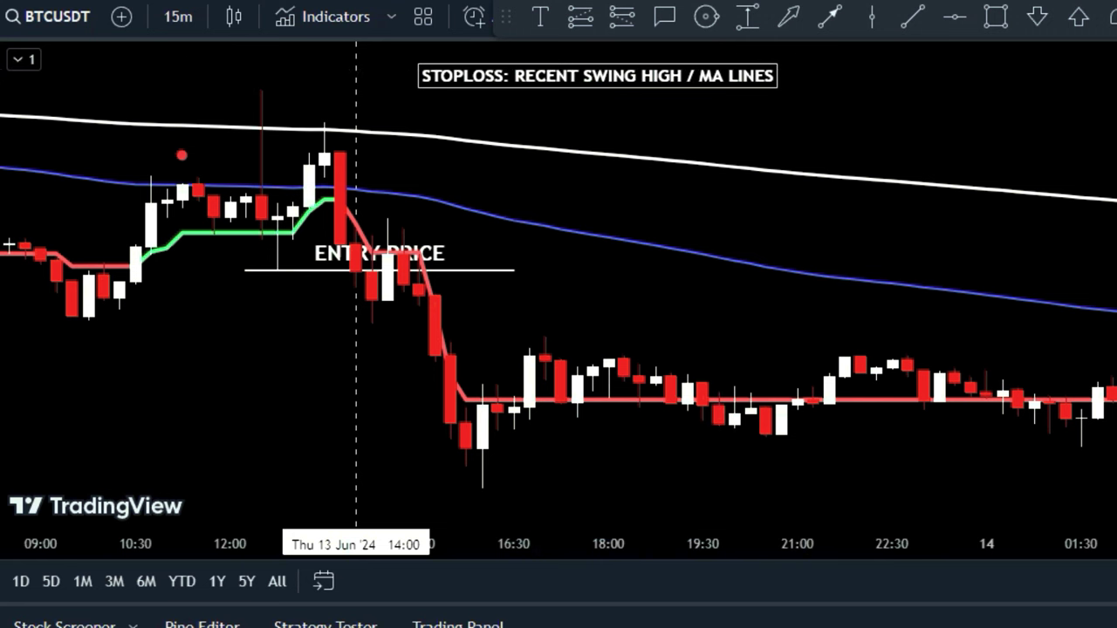
Place a short position at the entry price on the 14:00 candle and raise its stop to the white EMA-300 line.
click(621, 15)
click(355, 270)
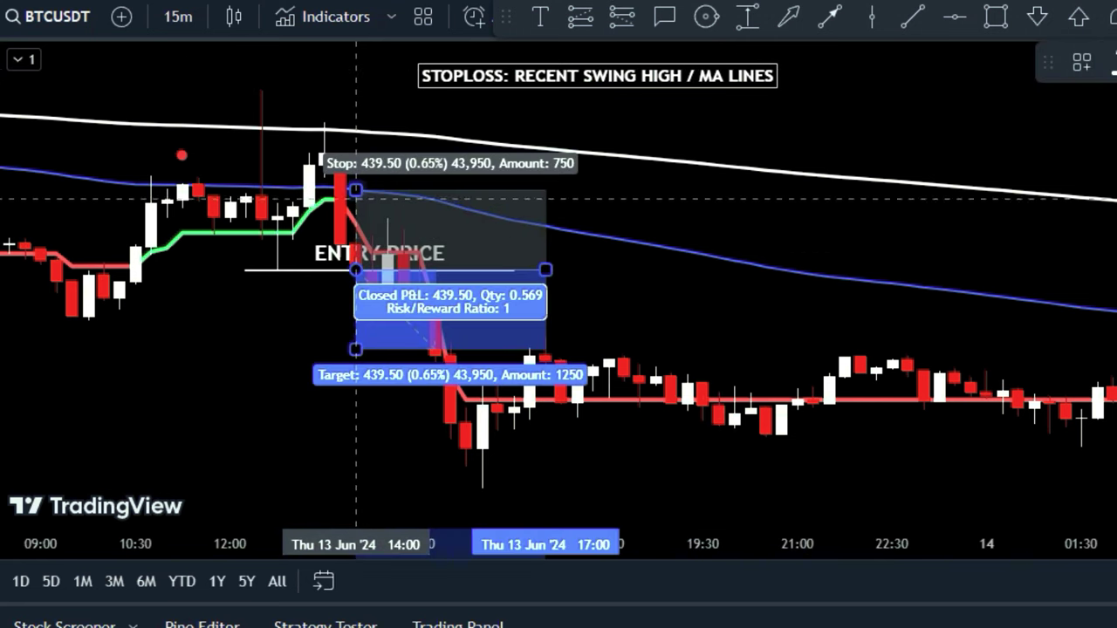
drag(355, 190, 355, 132)
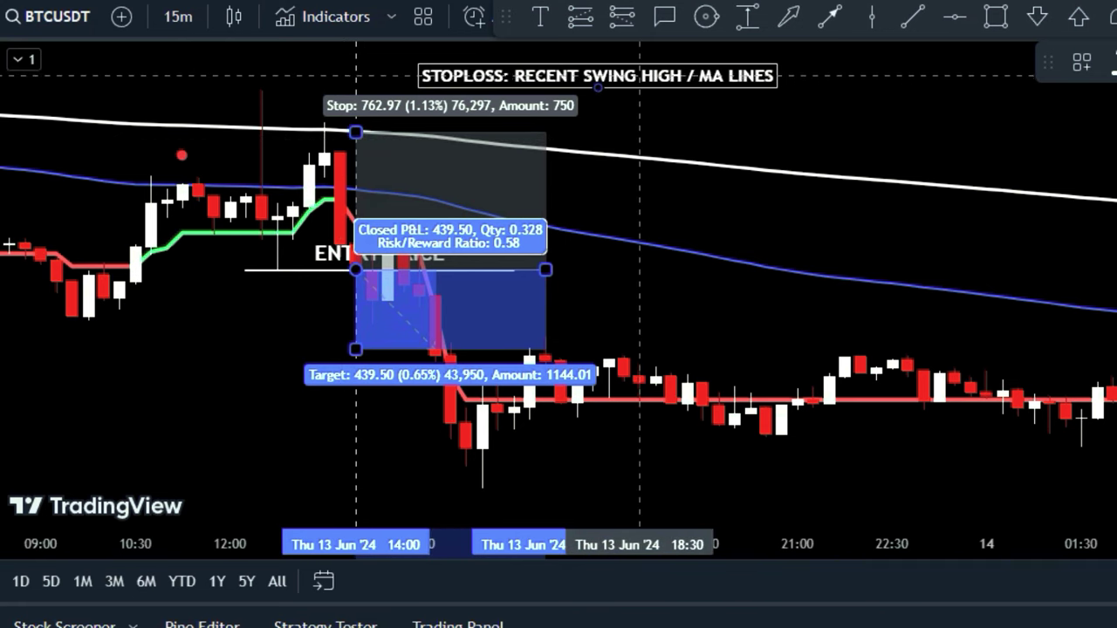
Move the stop-loss note clear of the short position and add a second line reading "TARGET: 1.5X STOPLOSS".
drag(640, 76, 813, 71)
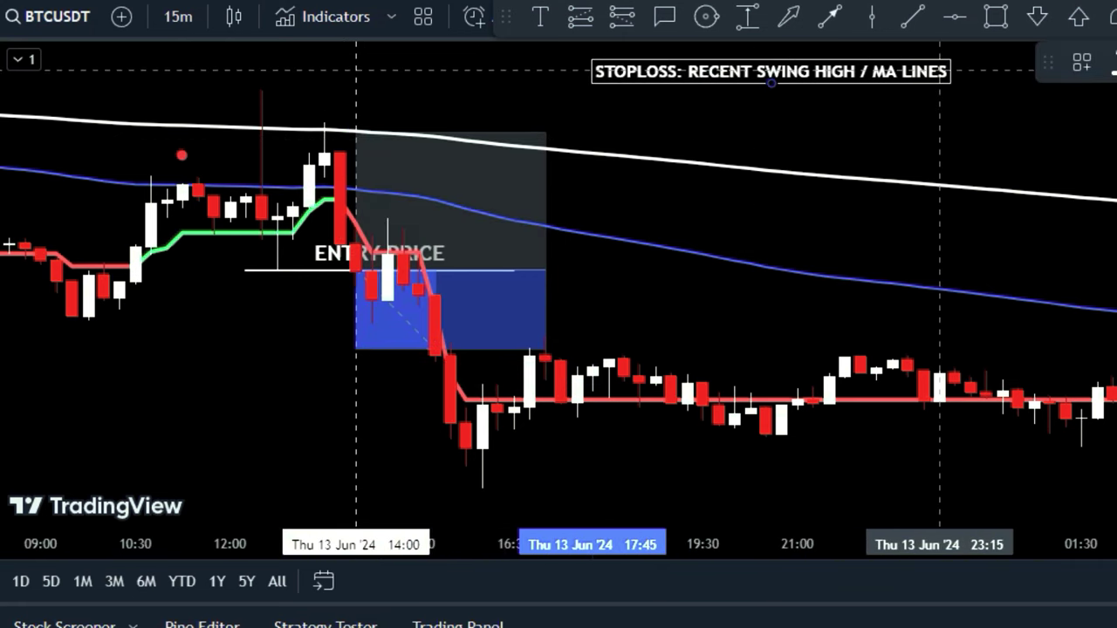
click(940, 71)
key(Return)
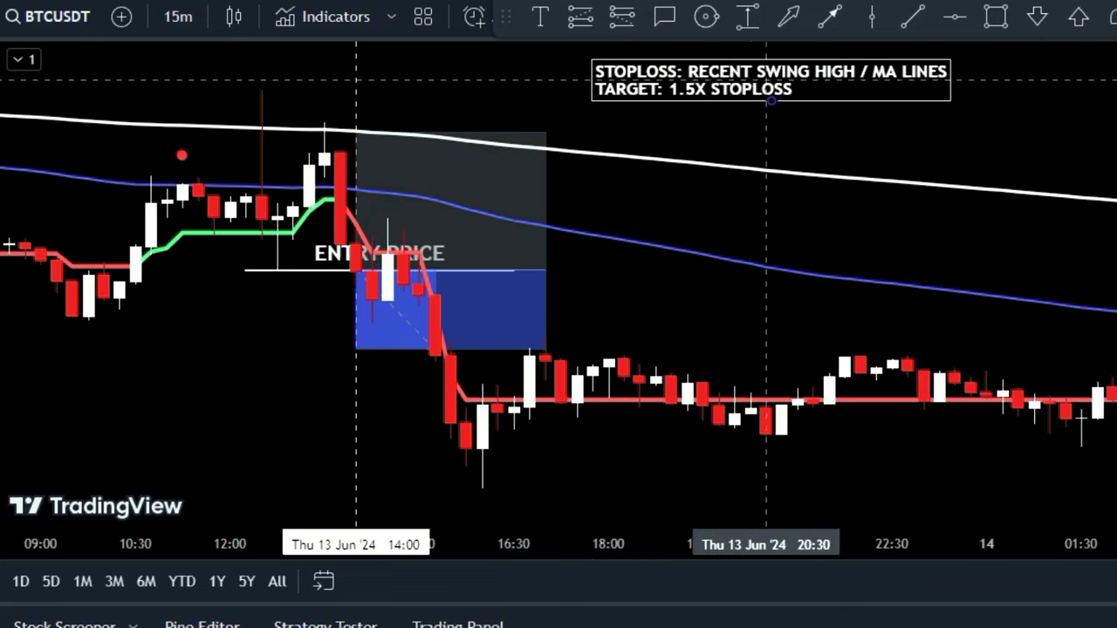
Lower the short position's target to a risk/reward ratio of about 1.55 and shorten the position to end at about 16:00.
click(437, 344)
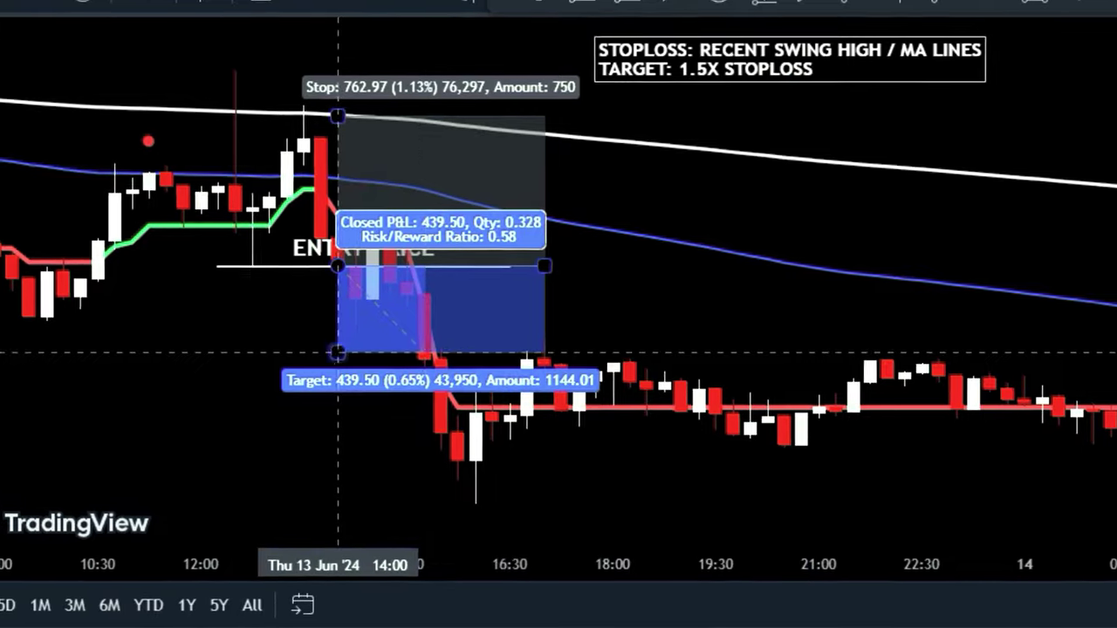
drag(341, 352, 313, 522)
drag(561, 280, 460, 320)
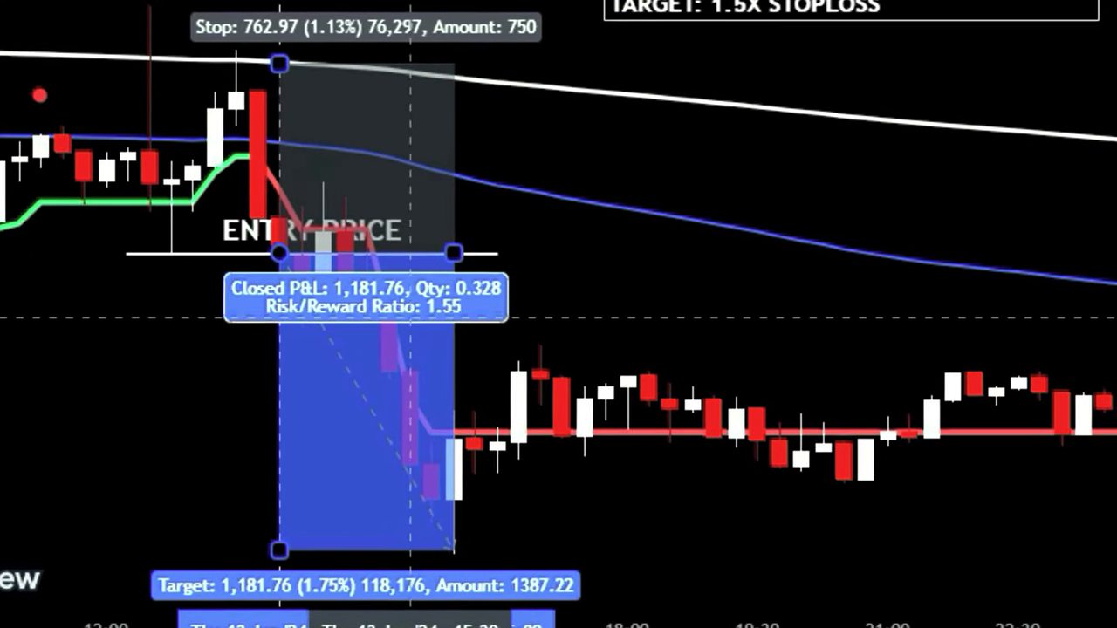